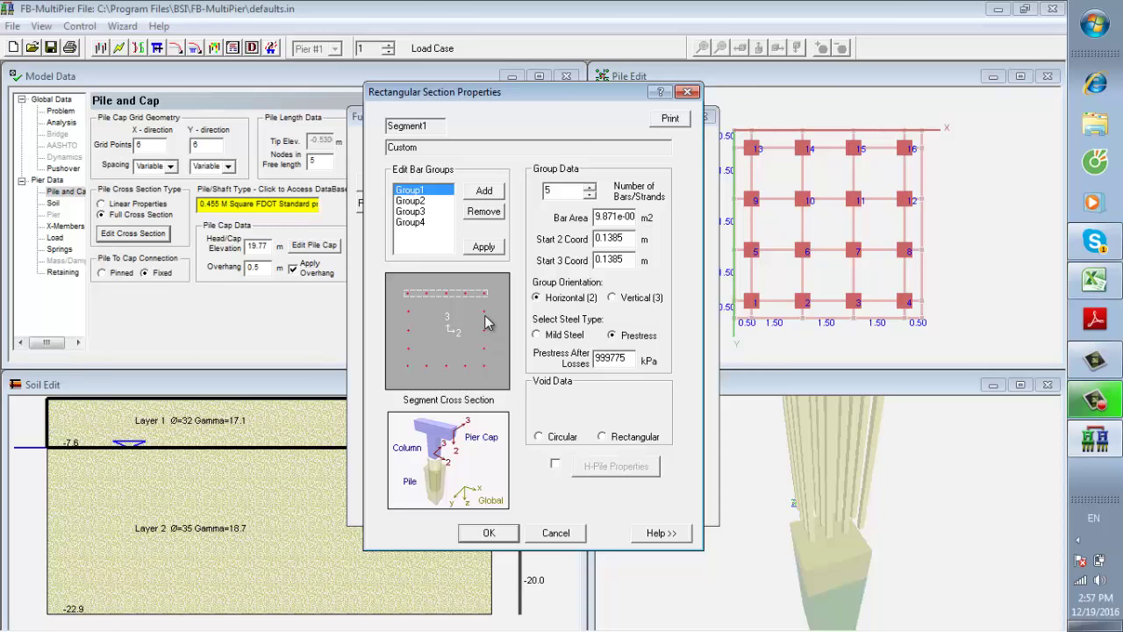
# - Examine each of the four bar groups in the rectangular section to see which bars and coordinates belong to them
pyautogui.click(411, 223)
pyautogui.click(411, 212)
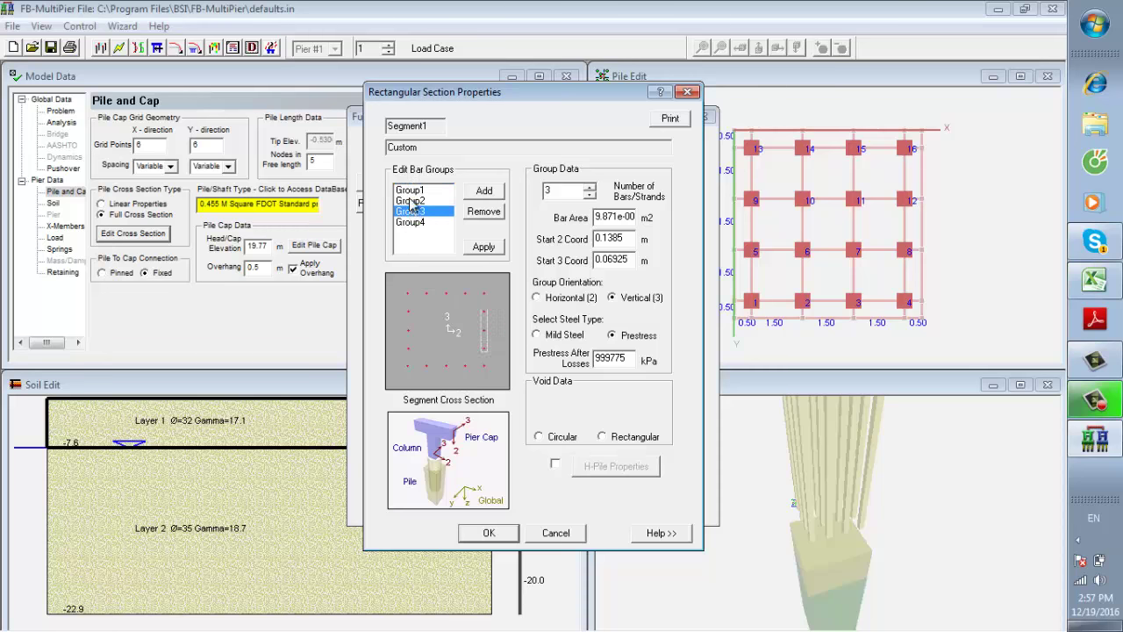
pyautogui.click(413, 201)
pyautogui.click(414, 190)
pyautogui.click(414, 201)
pyautogui.click(412, 223)
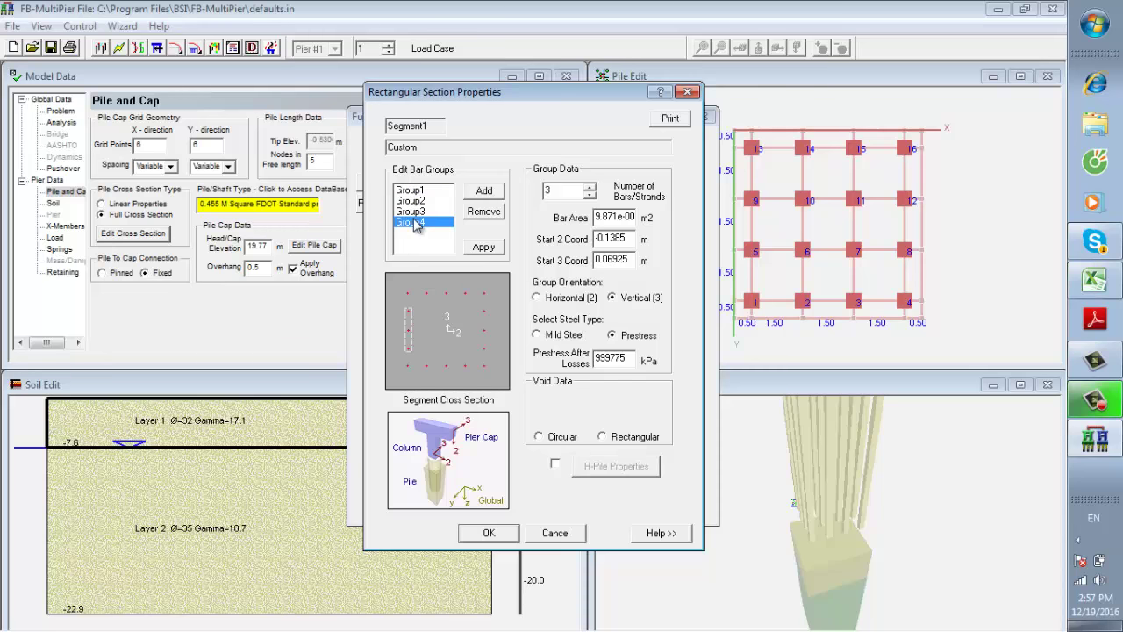
pyautogui.click(413, 211)
pyautogui.click(414, 201)
pyautogui.click(412, 223)
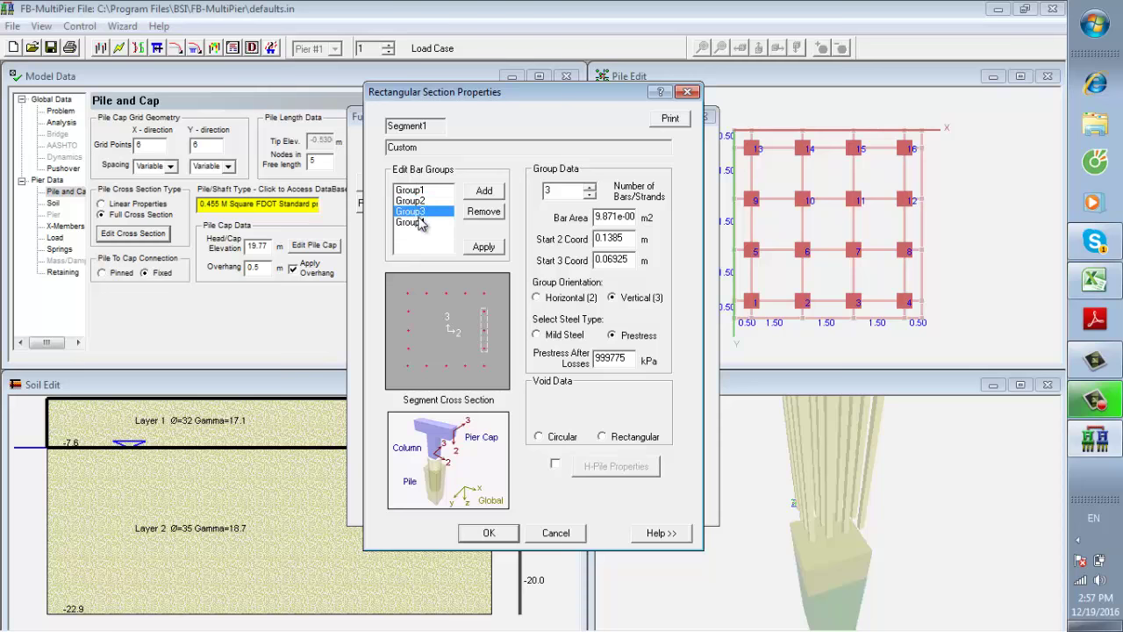
pyautogui.click(413, 211)
pyautogui.click(416, 201)
pyautogui.click(417, 191)
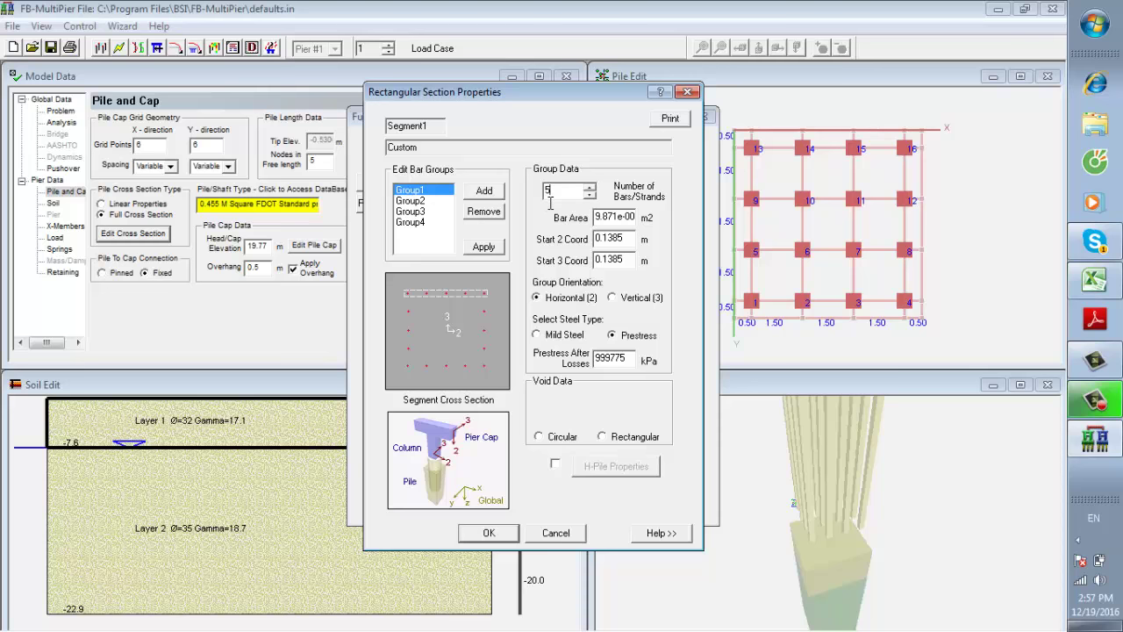
# - Give Group1 5 bars with a bar area of 0.0008 m2 and a Start 2 coordinate of -0.175 m
pyautogui.moveTo(554, 189); pyautogui.dragTo(533, 191)
pyautogui.moveTo(635, 220); pyautogui.dragTo(610, 220)
pyautogui.write('5')
pyautogui.doubleClick(627, 238)
pyautogui.click(627, 238)
pyautogui.press('BackSpace')
pyautogui.press('BackSpace')
pyautogui.press('BackSpace')
pyautogui.press('BackSpace')
# - Set Group1's Start 3 coordinate to 0.175 m and apply the group data
pyautogui.moveTo(632, 260); pyautogui.dragTo(600, 261)
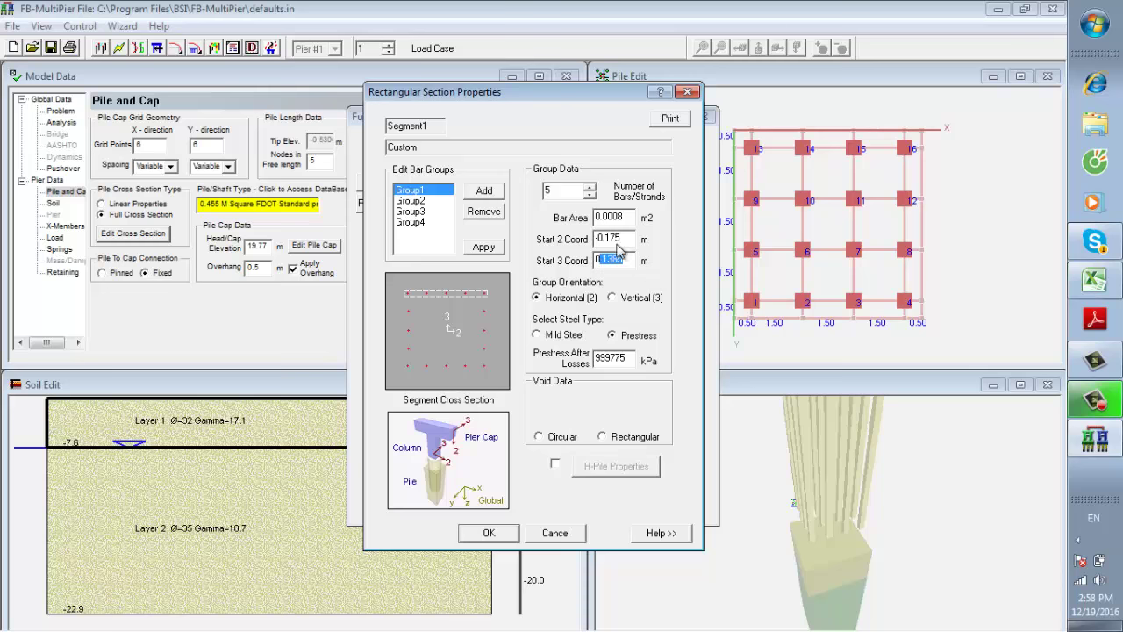
pyautogui.click(626, 258)
pyautogui.press('BackSpace')
pyautogui.press('BackSpace')
pyautogui.press('BackSpace')
pyautogui.press('BackSpace')
pyautogui.press('BackSpace')
pyautogui.press('BackSpace')
pyautogui.click(487, 249)
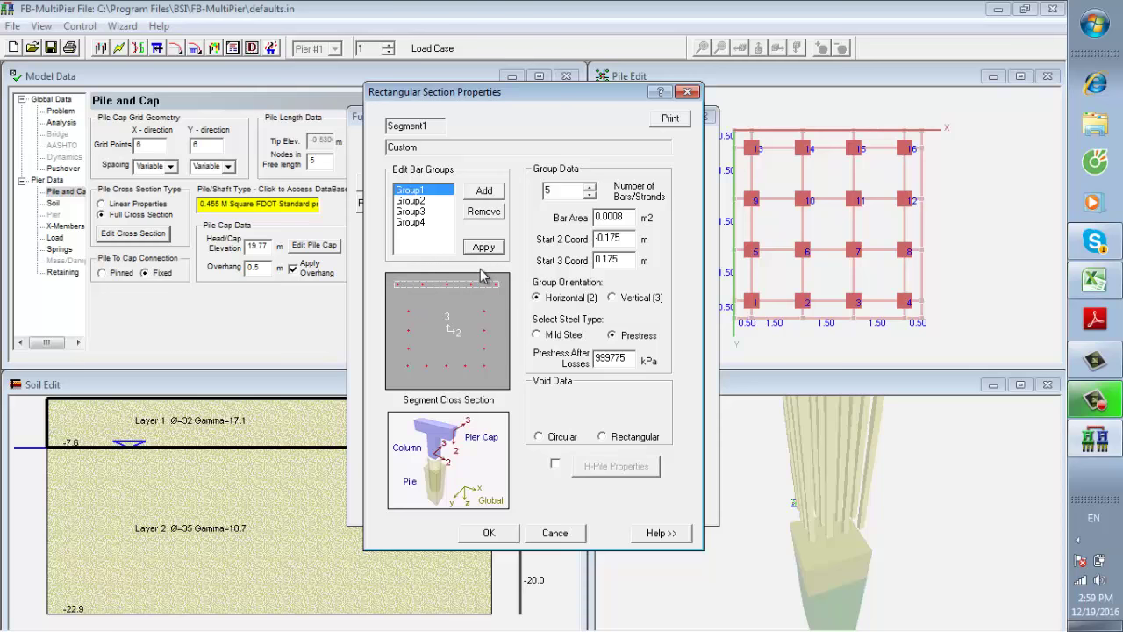
# - Give Group2 5 bars with a bar area of 0.0008 m2 and a Start 2 coordinate of -0.175 m
pyautogui.click(420, 204)
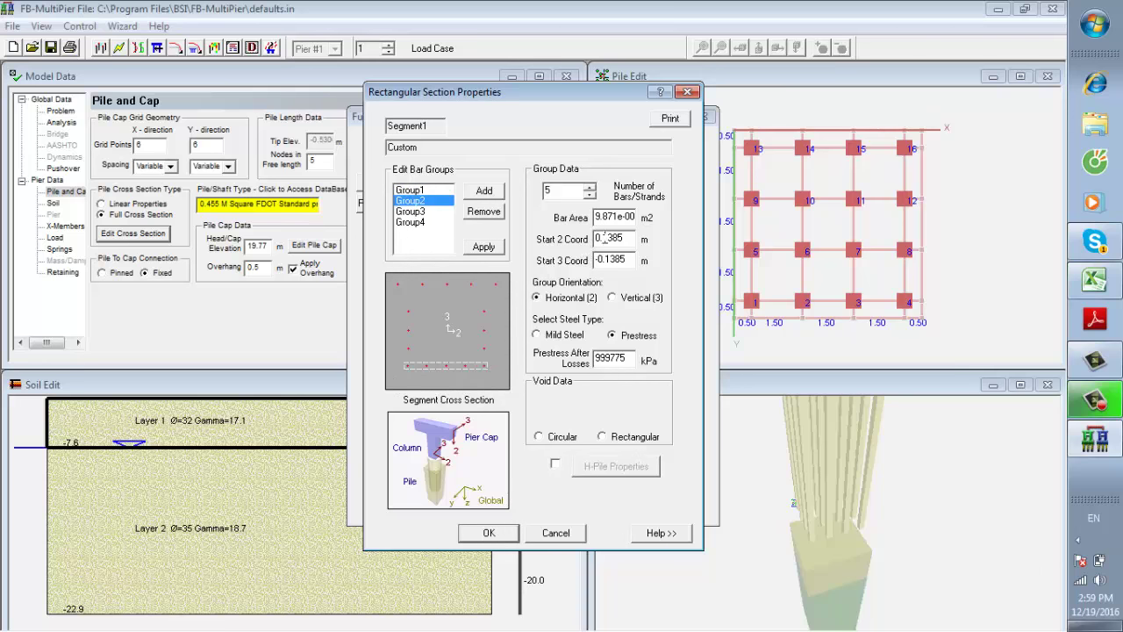
pyautogui.click(566, 192)
pyautogui.moveTo(630, 216); pyautogui.dragTo(561, 235)
pyautogui.write('05')
pyautogui.press('BackSpace')
pyautogui.write('.0008')
pyautogui.doubleClick(617, 238)
pyautogui.write('-')
# - Set Group2's Start 3 coordinate to -0.175 m and apply the group data
pyautogui.moveTo(630, 260); pyautogui.dragTo(566, 303)
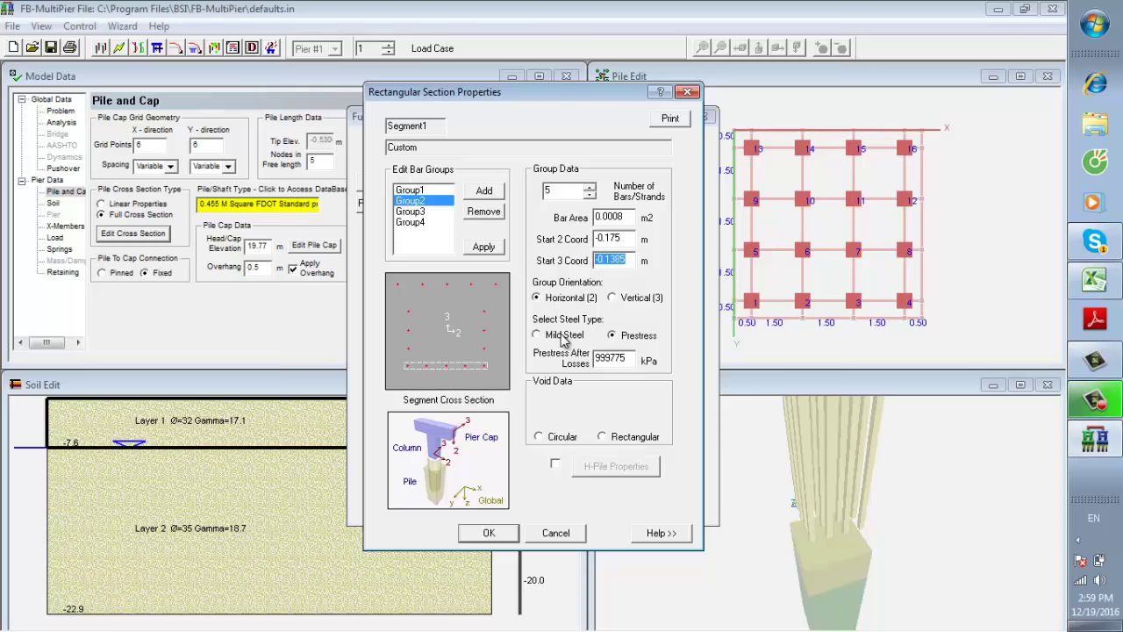
pyautogui.press('BackSpace')
pyautogui.write('-0.175')
pyautogui.click(483, 248)
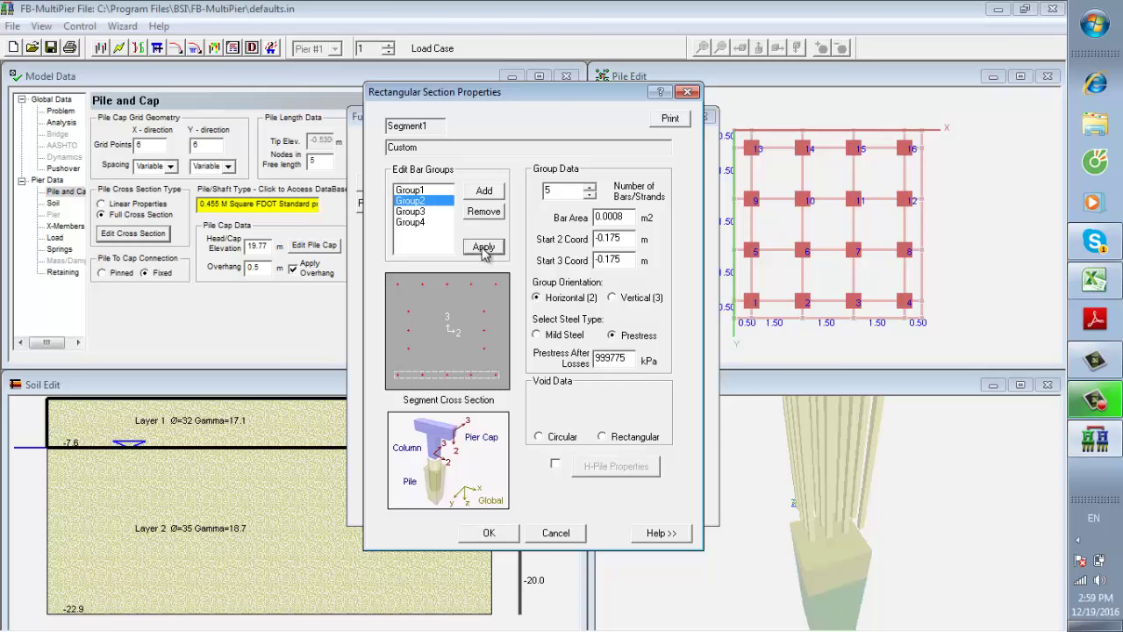
# - Give Group3 3 bars with a bar area of 0.0008 m2
pyautogui.click(415, 211)
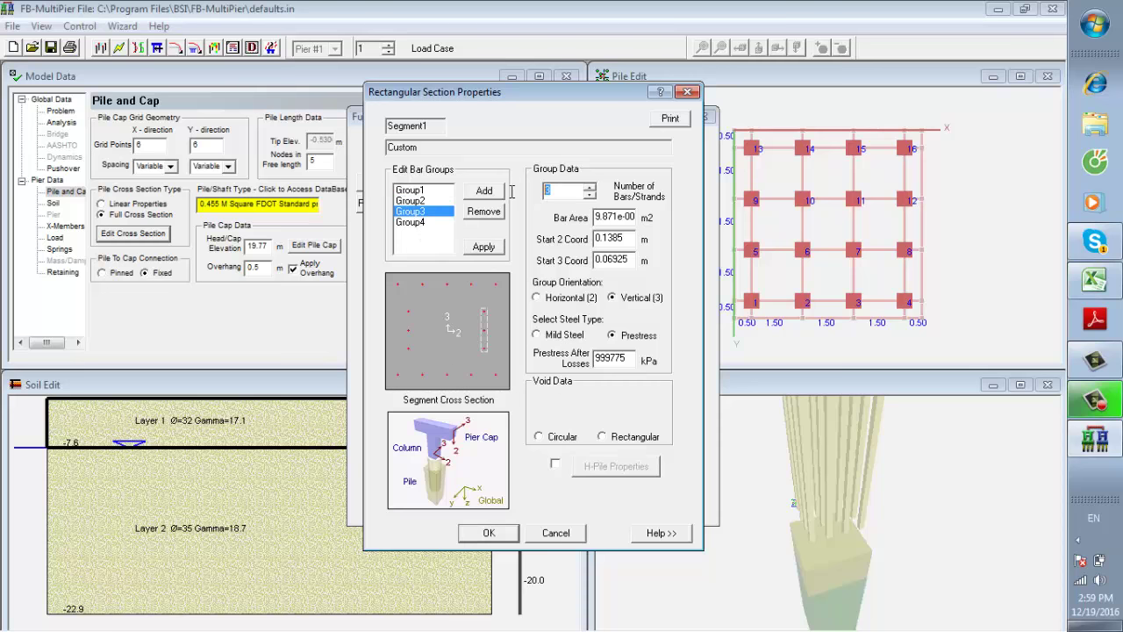
pyautogui.doubleClick(544, 191)
pyautogui.write('3')
pyautogui.moveTo(639, 218); pyautogui.dragTo(579, 234)
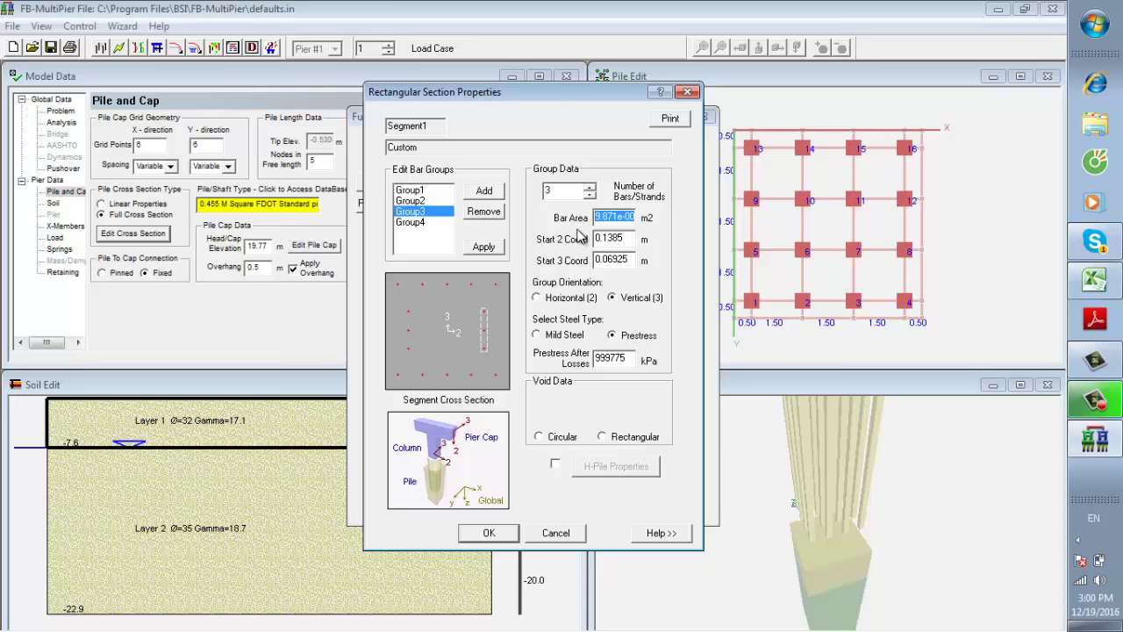
pyautogui.write('5')
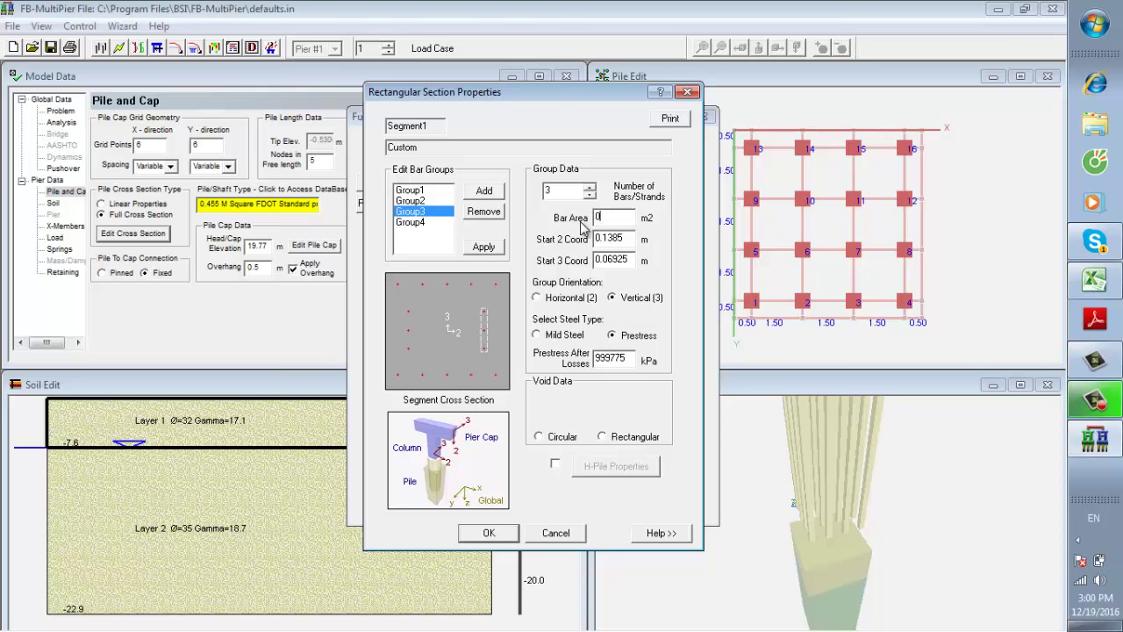
pyautogui.write('.0008')
# - Set Group3's Start 2 coordinate to 0.175 m and Start 3 coordinate to -0.0875 m, and apply the group data
pyautogui.press('BackSpace')
pyautogui.press('BackSpace')
pyautogui.write('75')
pyautogui.press('BackSpace')
pyautogui.press('BackSpace')
pyautogui.press('BackSpace')
pyautogui.press('BackSpace')
pyautogui.press('BackSpace')
pyautogui.press('BackSpace')
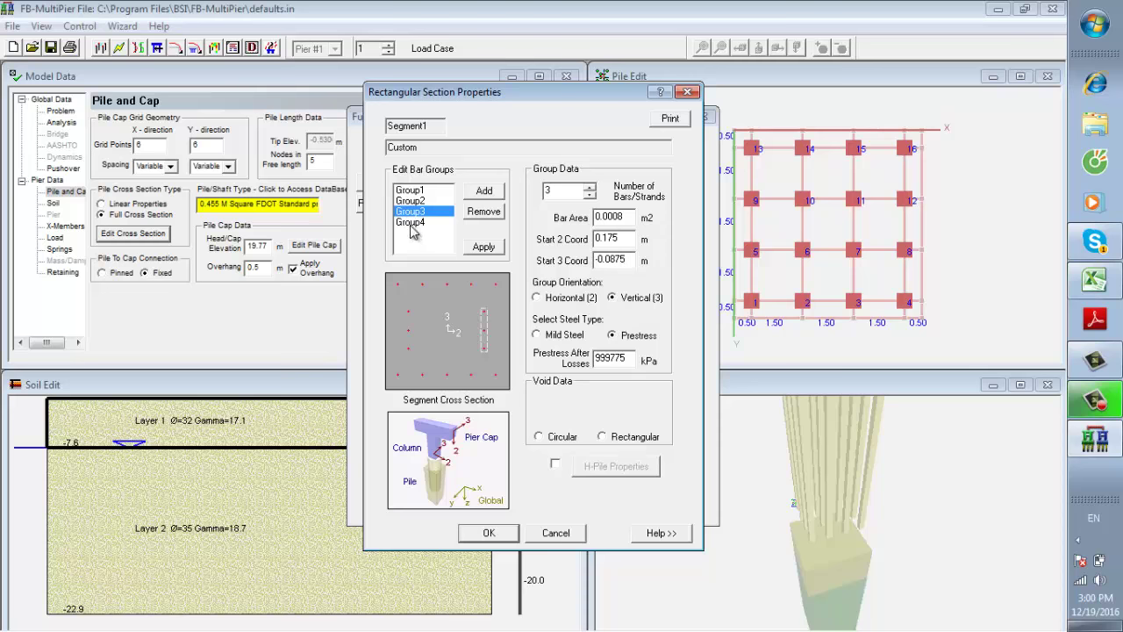
pyautogui.click(482, 248)
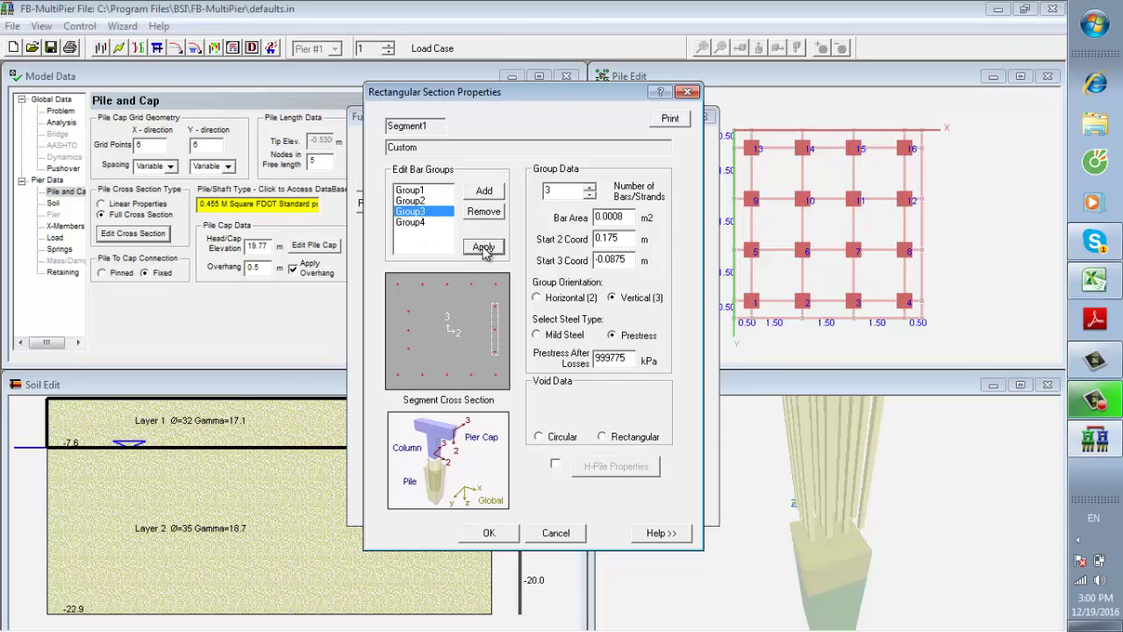
# - Set Group4's bar area to 0.0008 m2 and its Start 2 coordinate to -0.175 m
pyautogui.click(413, 225)
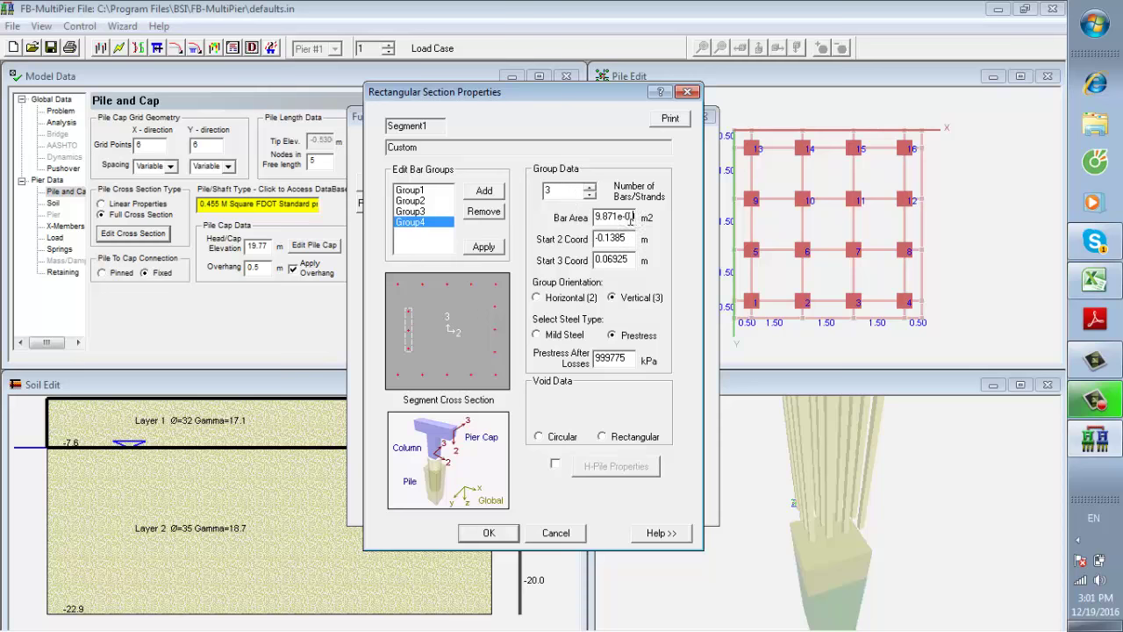
pyautogui.moveTo(630, 218); pyautogui.dragTo(590, 235)
pyautogui.write('0.0008')
pyautogui.click(628, 238)
pyautogui.write('75')
# - Set Group4's Start 3 coordinate to -0.0875 m and apply the group data
pyautogui.press('BackSpace')
pyautogui.press('BackSpace')
pyautogui.press('BackSpace')
pyautogui.press('BackSpace')
pyautogui.press('BackSpace')
pyautogui.press('BackSpace')
pyautogui.write('-0.0087')
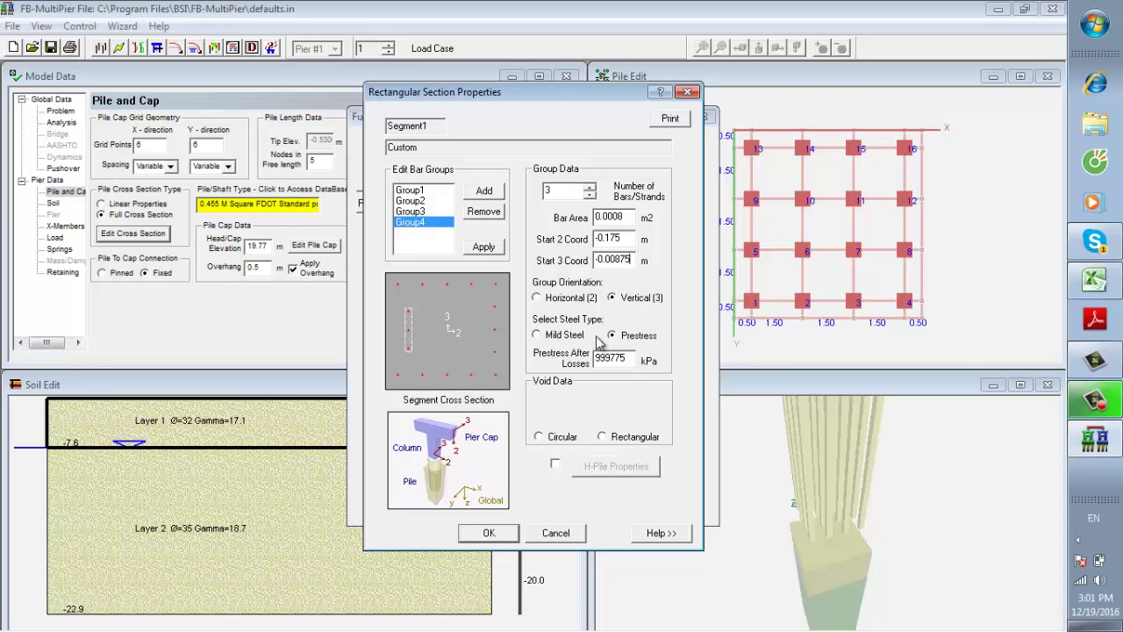
pyautogui.click(487, 251)
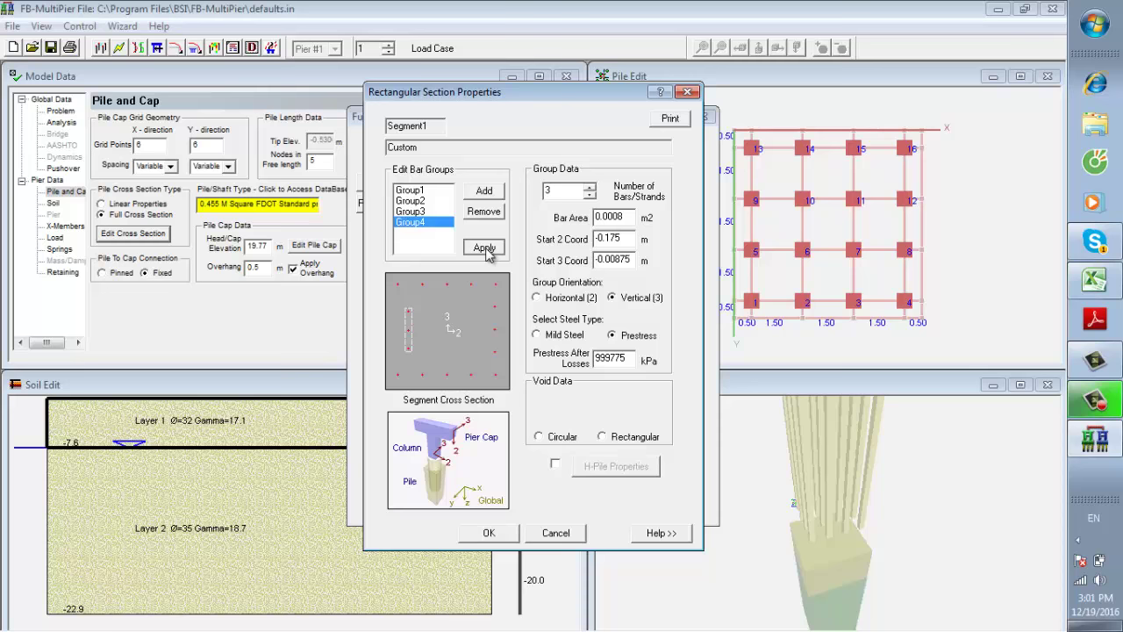
pyautogui.click(612, 260)
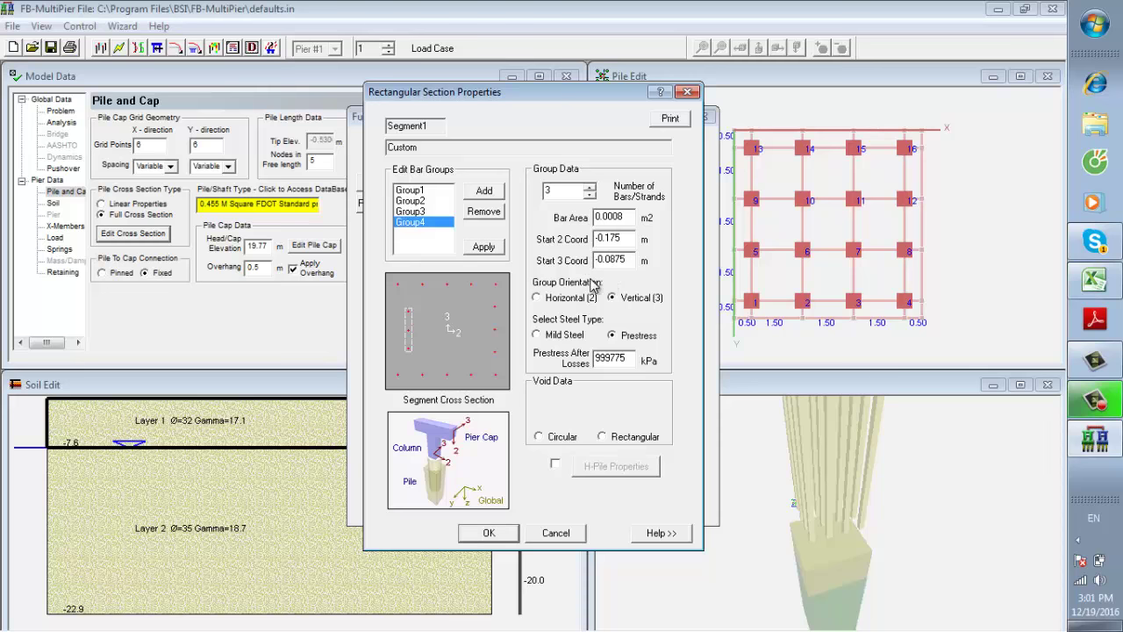
pyautogui.click(492, 249)
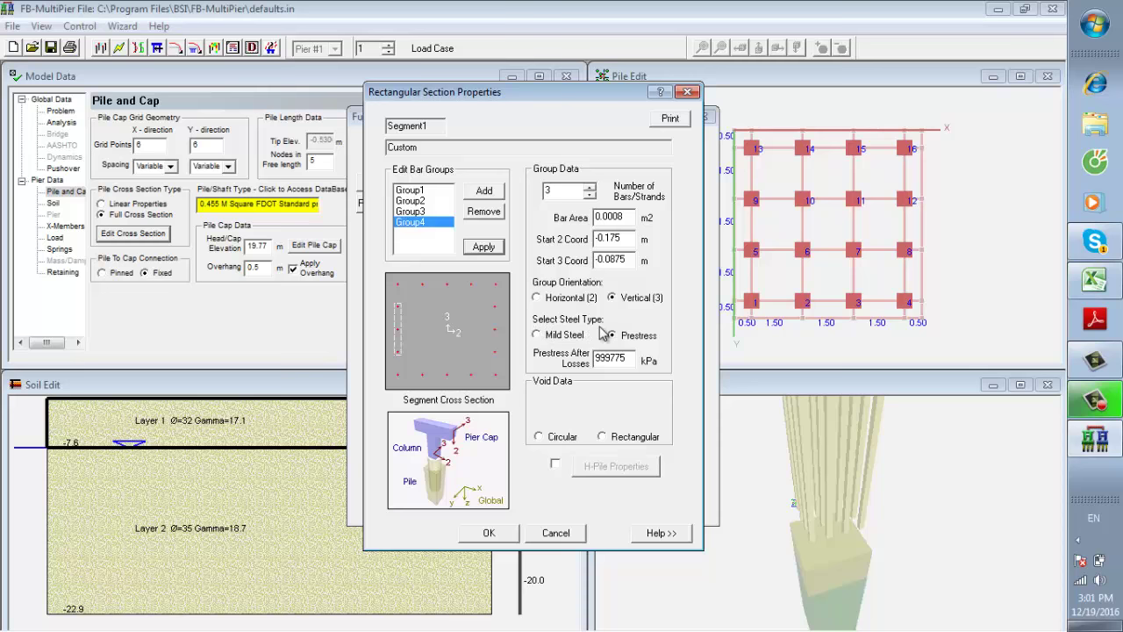
# - Change the steel type of all four bar groups to mild steel
pyautogui.click(537, 336)
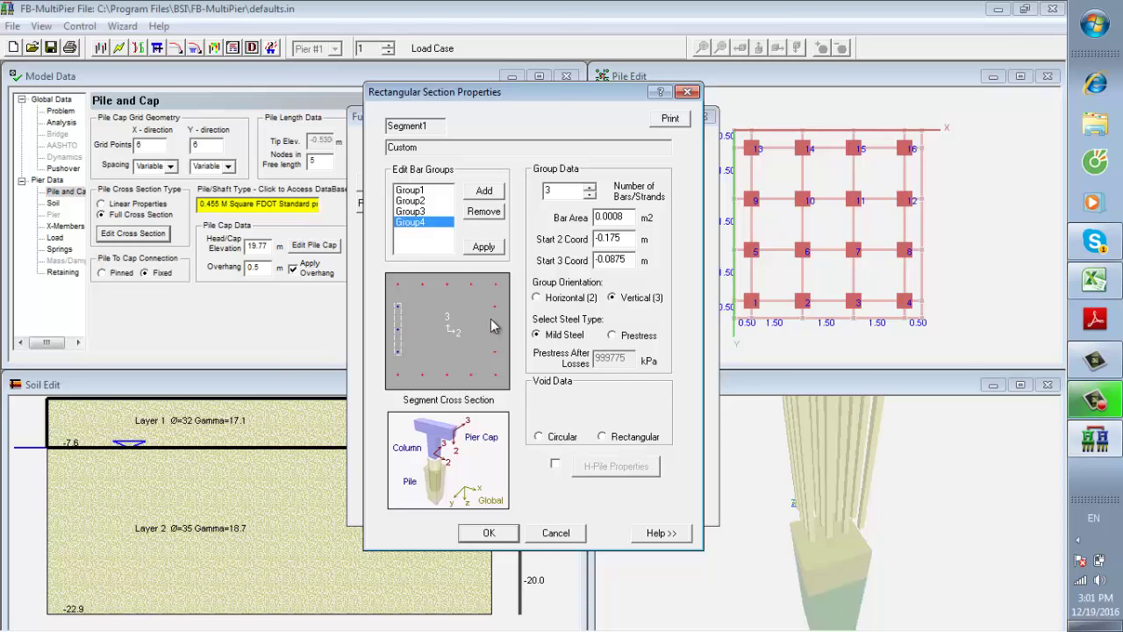
pyautogui.click(409, 213)
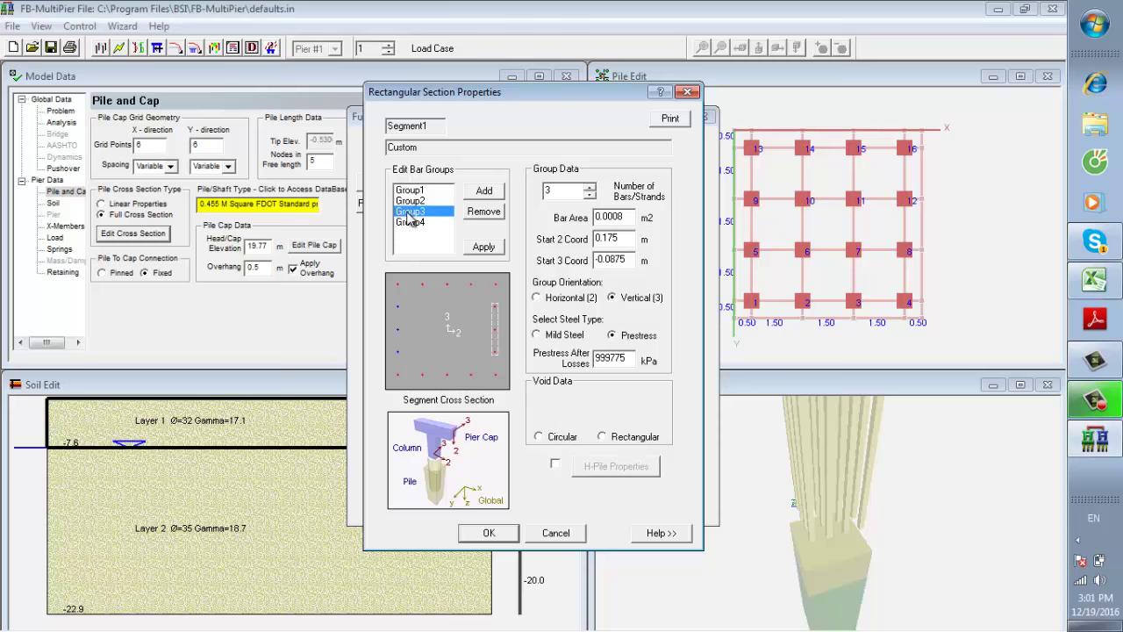
pyautogui.click(537, 336)
pyautogui.click(421, 201)
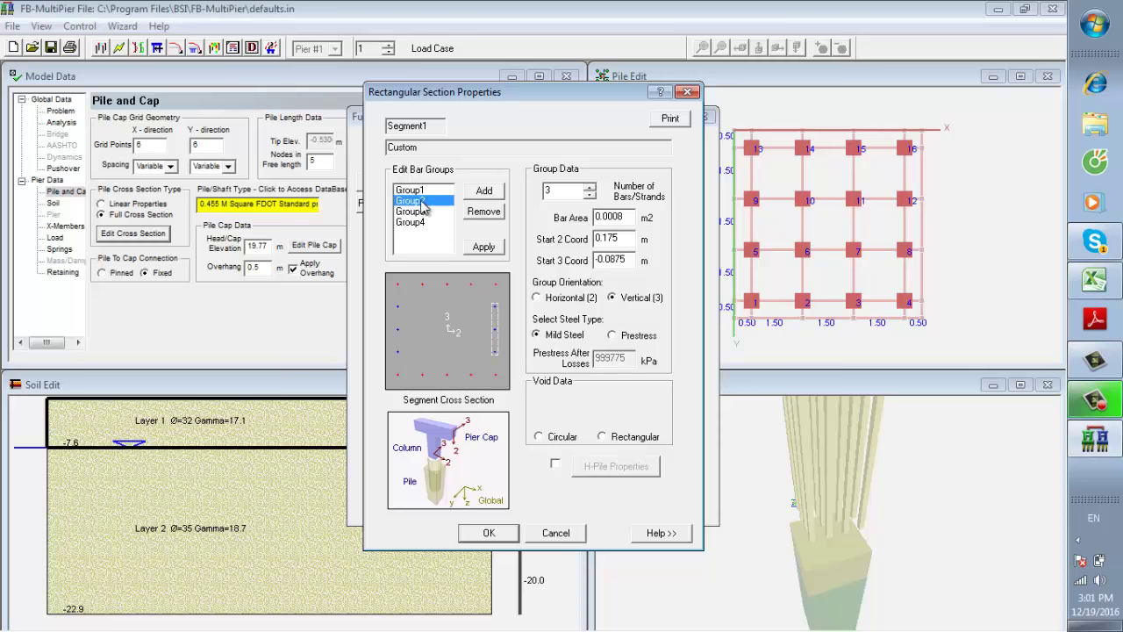
pyautogui.click(539, 335)
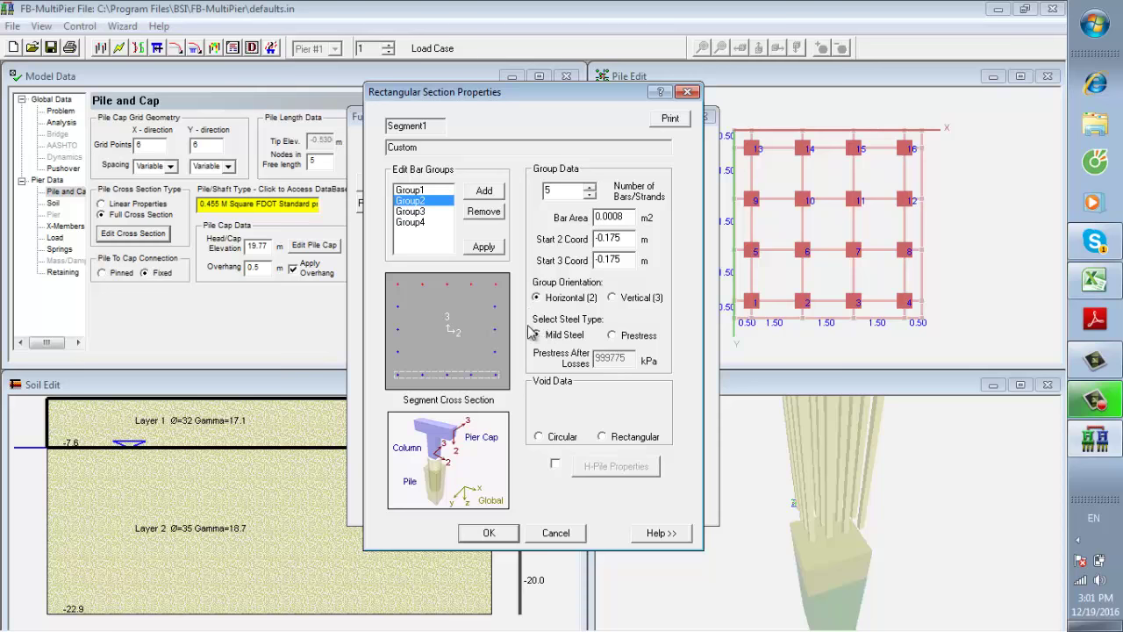
pyautogui.click(413, 191)
pyautogui.click(537, 335)
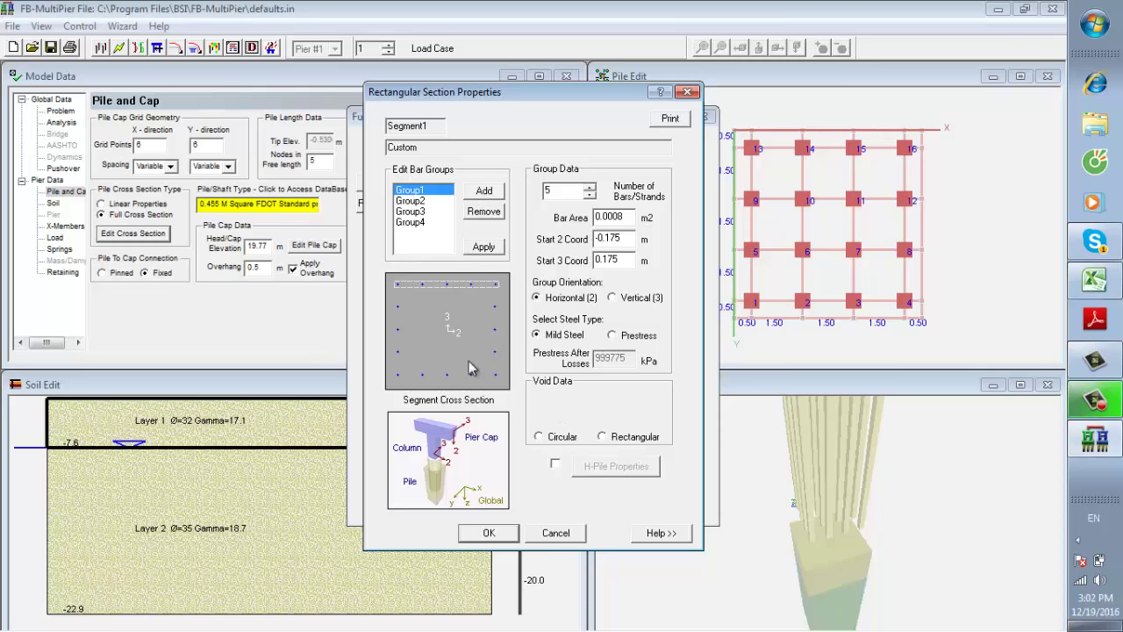
# - Accept the rectangular section properties and save the section to the database under the name Custom
pyautogui.click(489, 533)
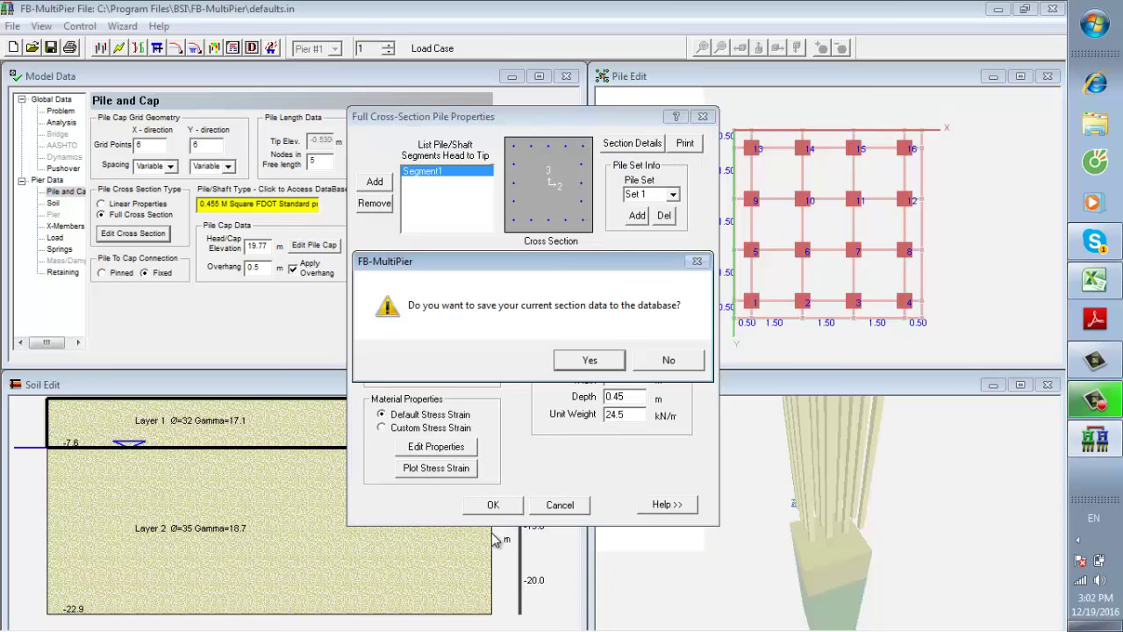
pyautogui.click(587, 363)
pyautogui.click(501, 391)
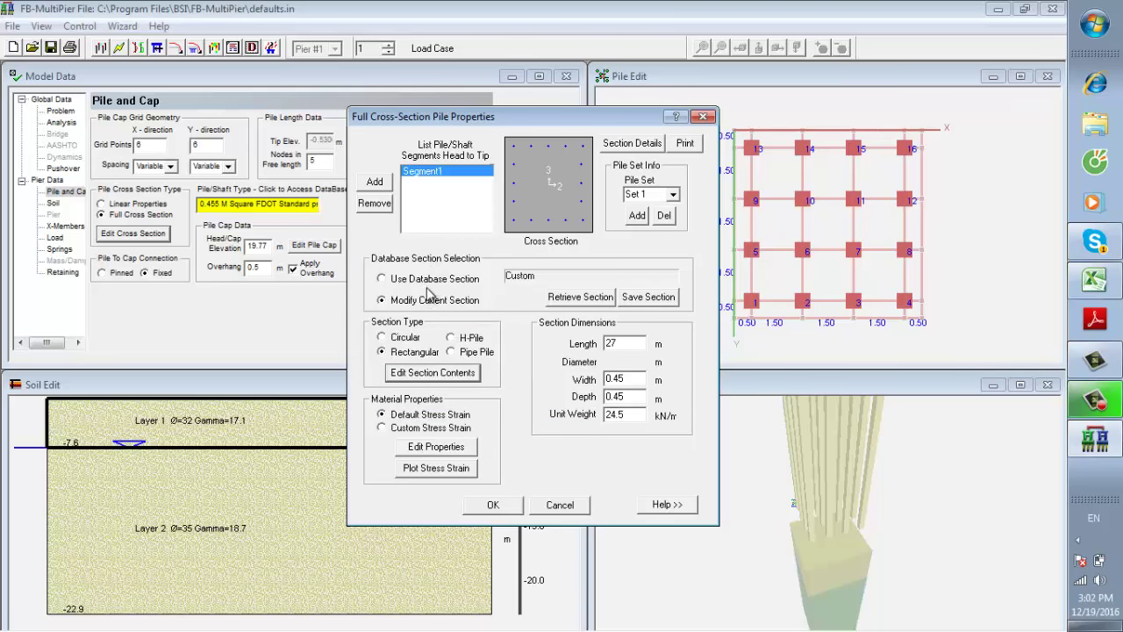
# - Reopen the section contents to check the first three bar groups, and save the section to the database again as Custom
pyautogui.click(432, 373)
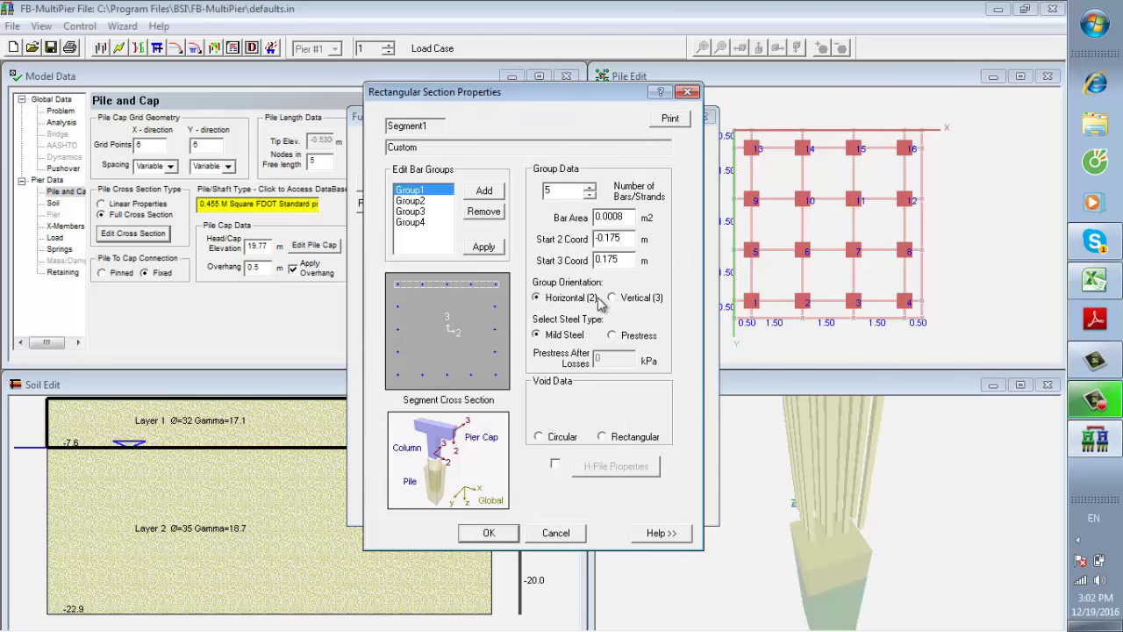
pyautogui.click(414, 201)
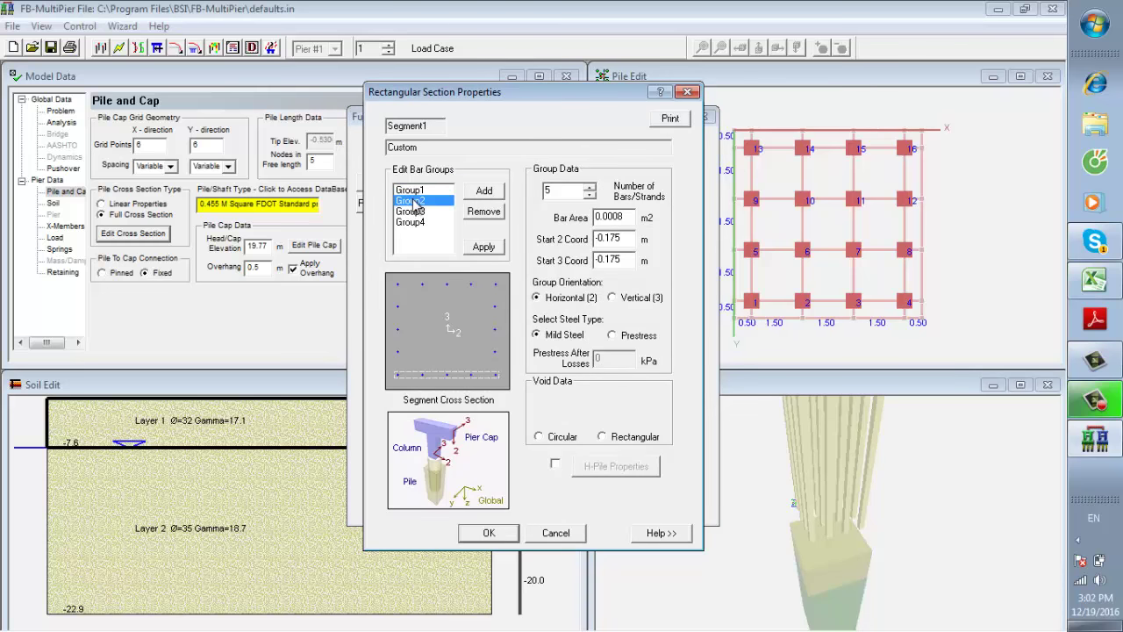
pyautogui.click(423, 213)
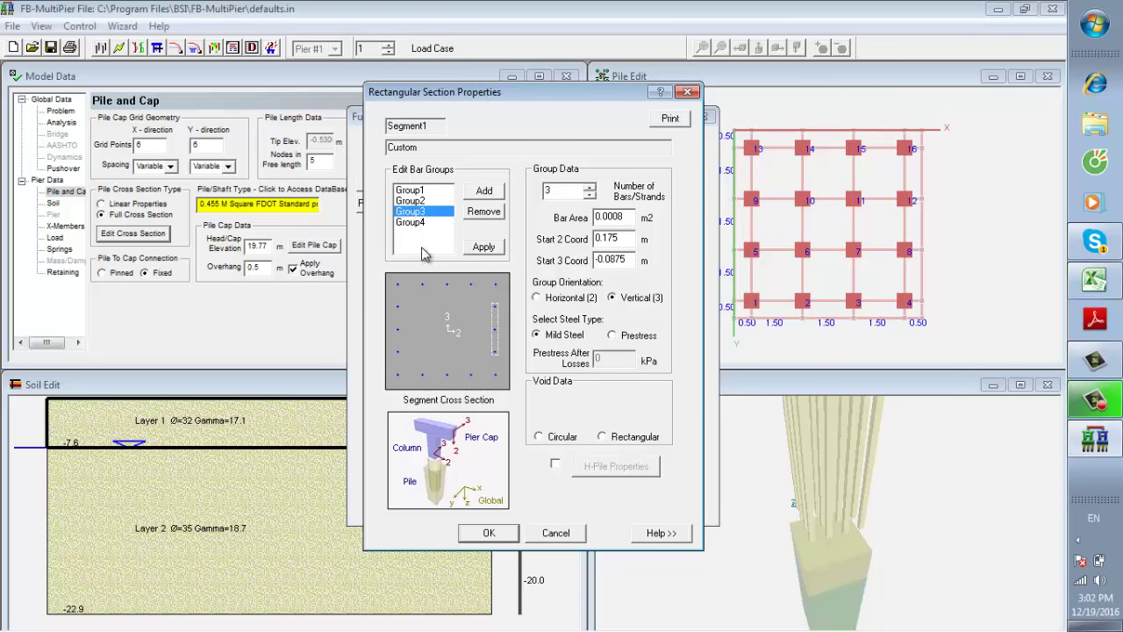
pyautogui.click(494, 532)
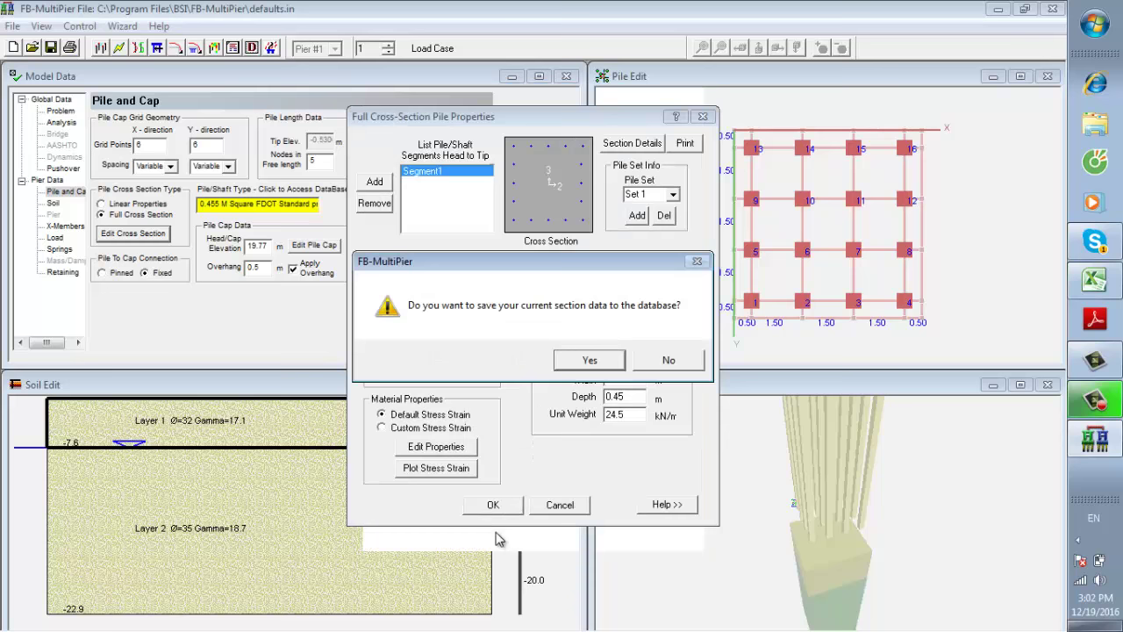
pyautogui.click(590, 364)
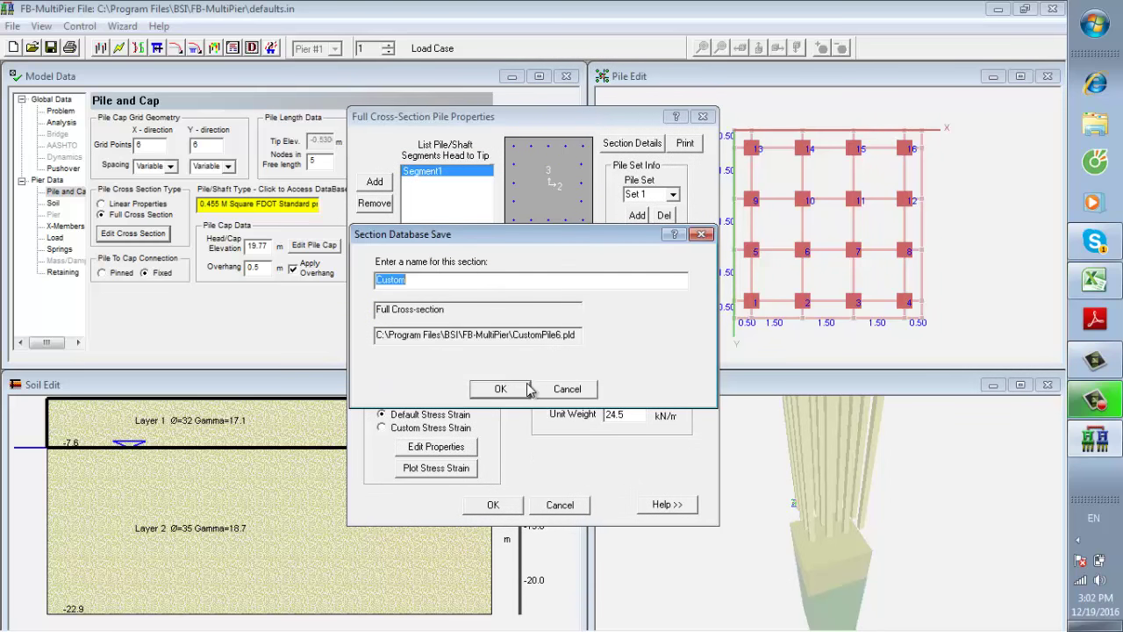
pyautogui.click(504, 392)
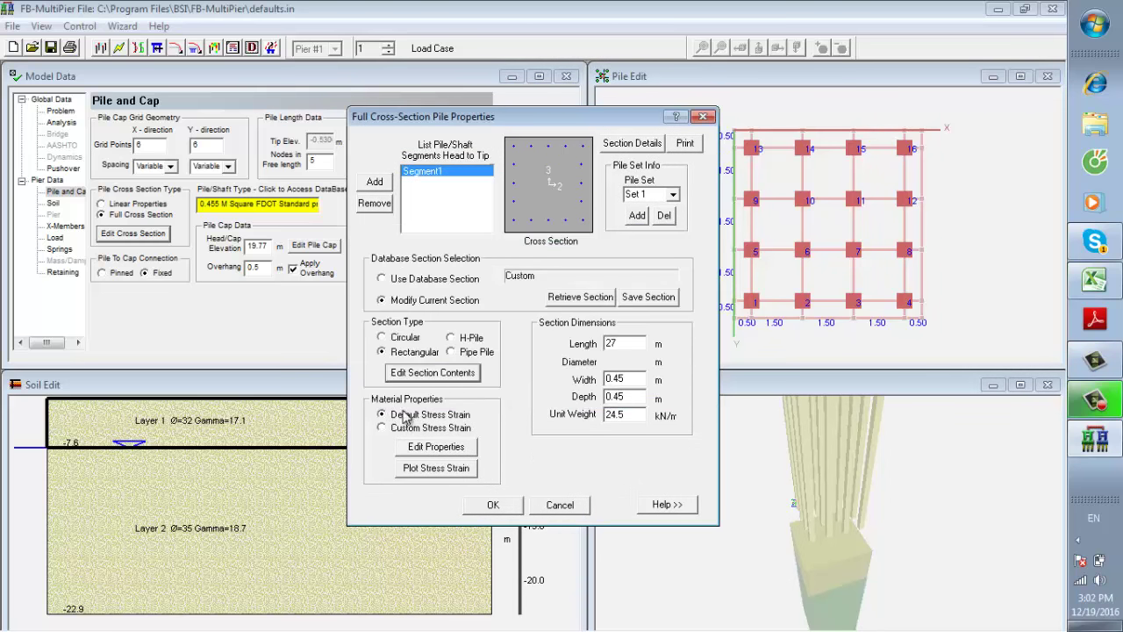
# - In Segment1's default stress/strain properties, set the concrete compressive strength f'c to 30000 kPa and the concrete modulus to 29440000 kPa
pyautogui.click(471, 448)
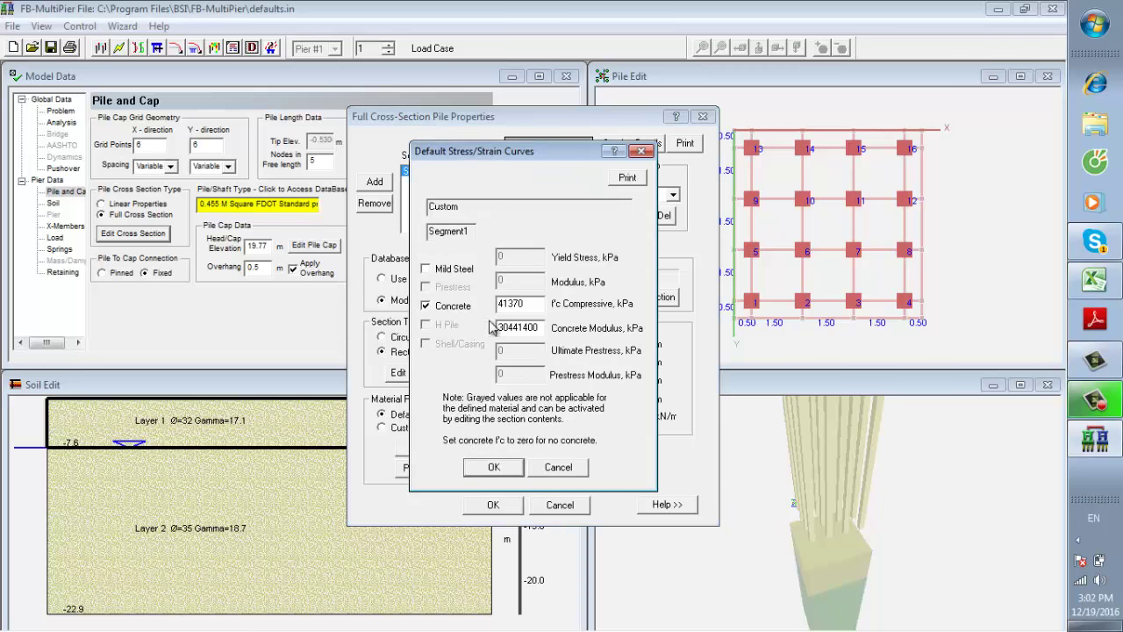
pyautogui.moveTo(533, 303); pyautogui.dragTo(458, 321)
pyautogui.write('30000')
pyautogui.moveTo(543, 327); pyautogui.dragTo(481, 332)
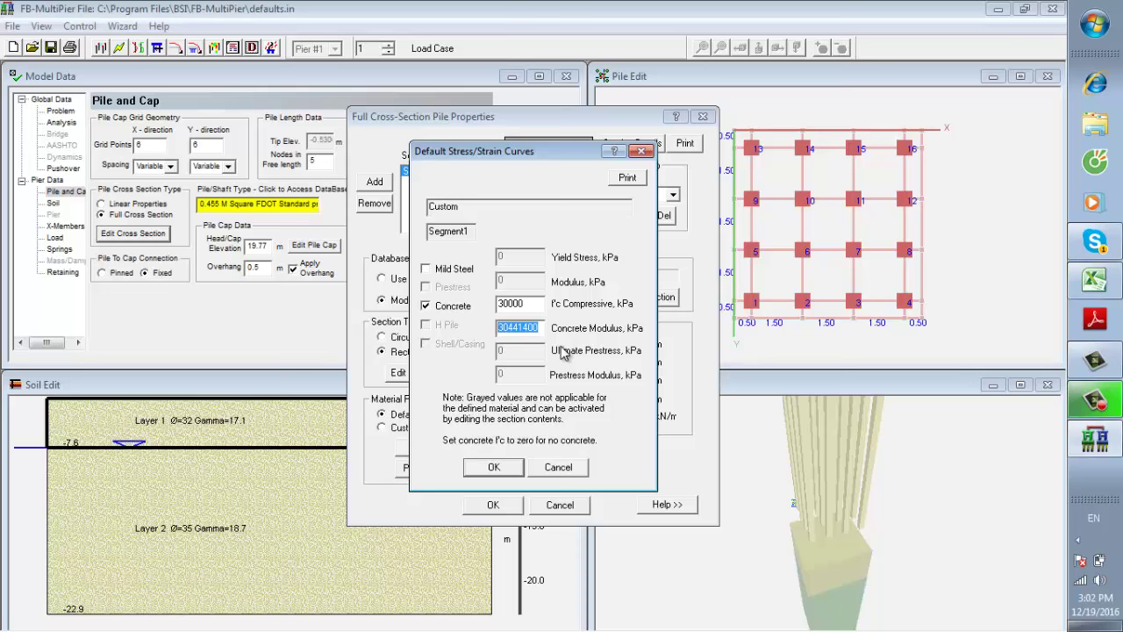
pyautogui.write('29440')
# - Set Segment1's mild steel yield stress to 400000 kPa and modulus to 20000000 kPa, and accept the pile cross-section properties
pyautogui.click(427, 269)
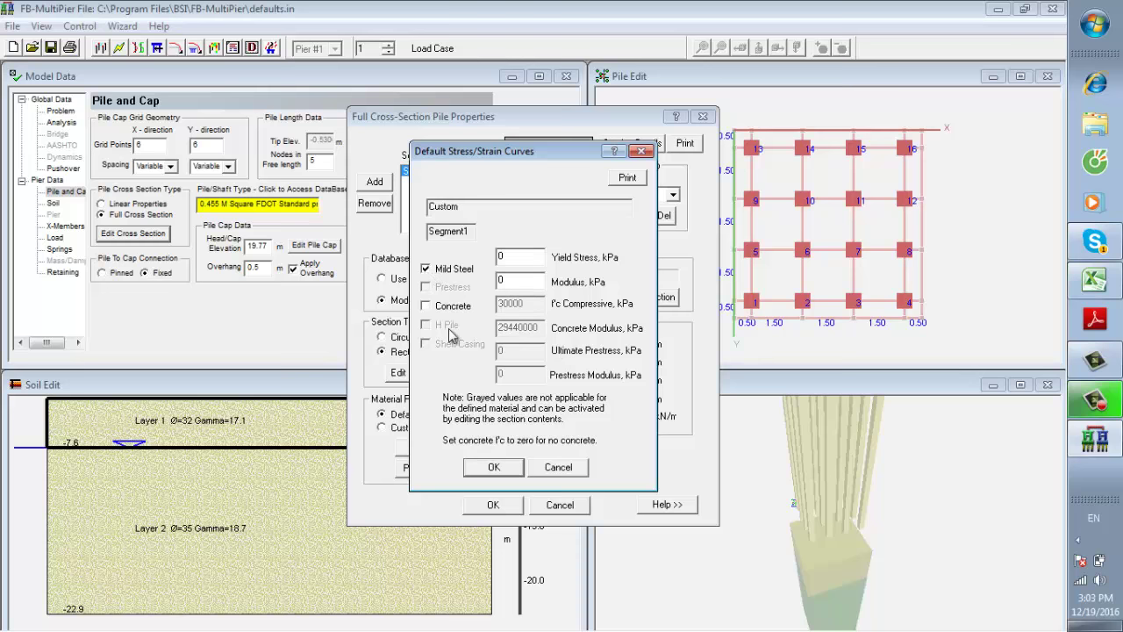
pyautogui.doubleClick(513, 256)
pyautogui.write('400000')
pyautogui.click(519, 282)
pyautogui.moveTo(520, 282); pyautogui.dragTo(497, 283)
pyautogui.write('20000')
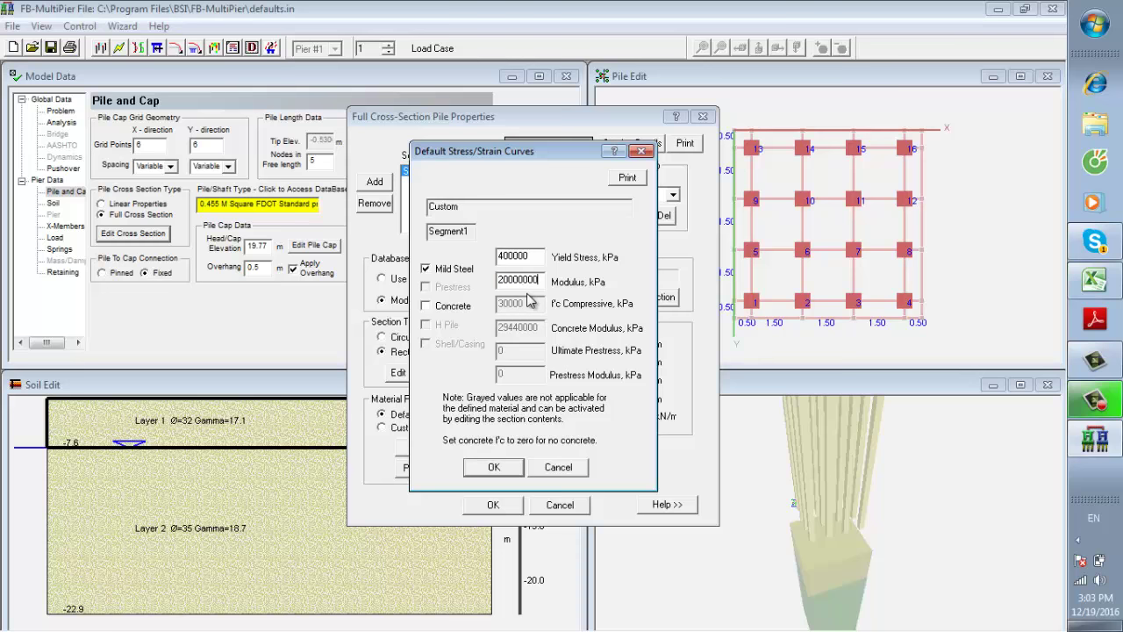
pyautogui.click(492, 468)
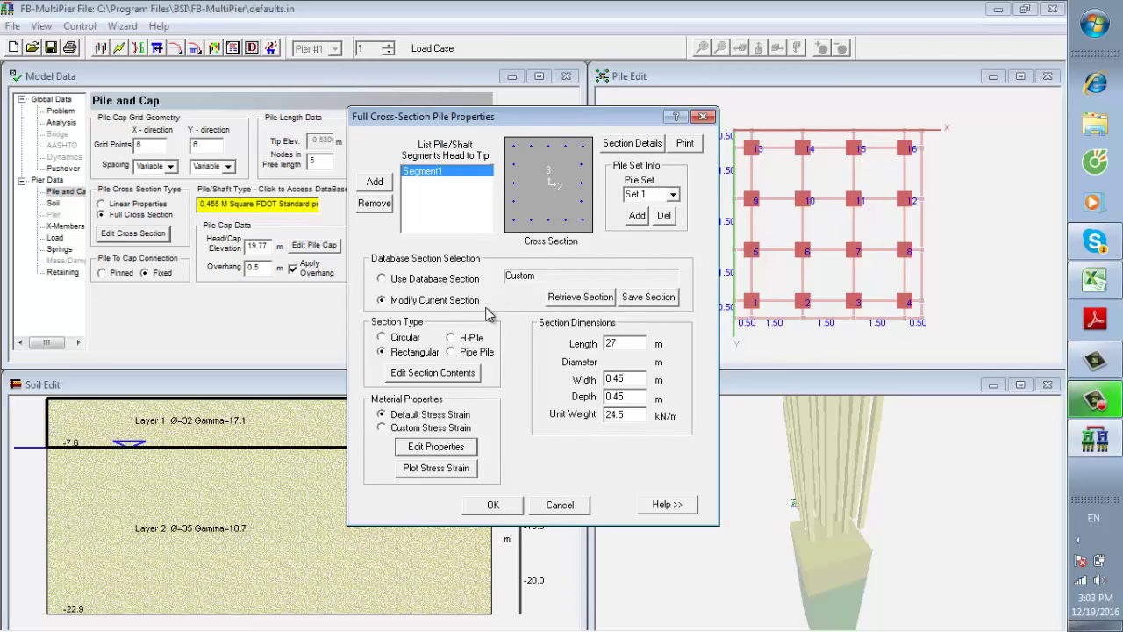
pyautogui.click(496, 506)
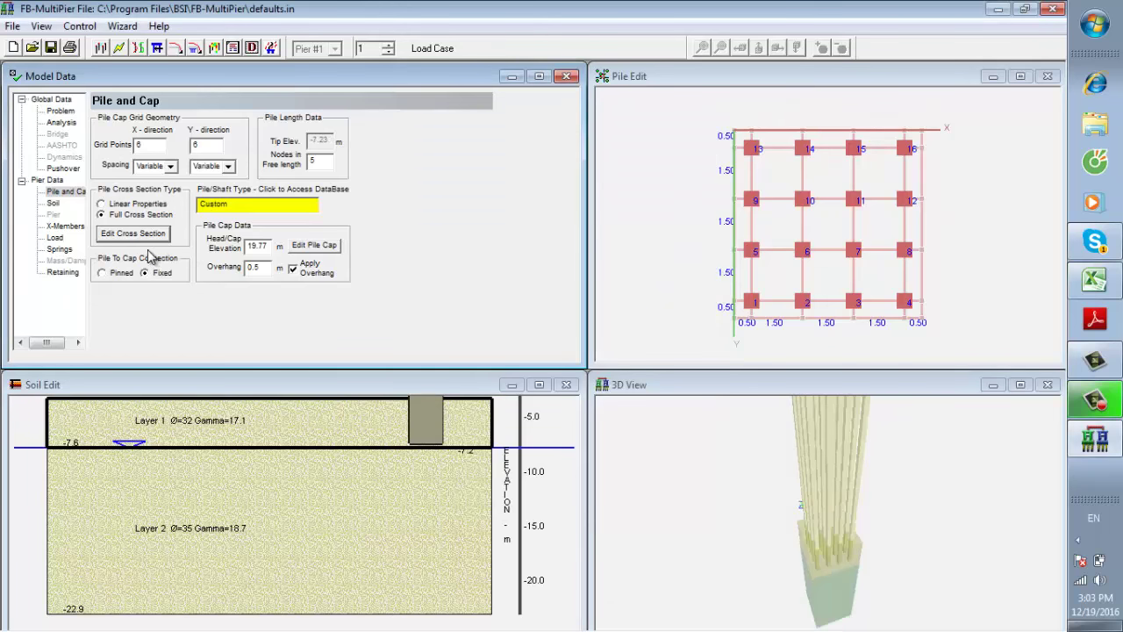
# - In the soil data, change Layer 1 of Set 1 to Cohesive and set its unit weight to 17.66 kN/m3
pyautogui.click(53, 203)
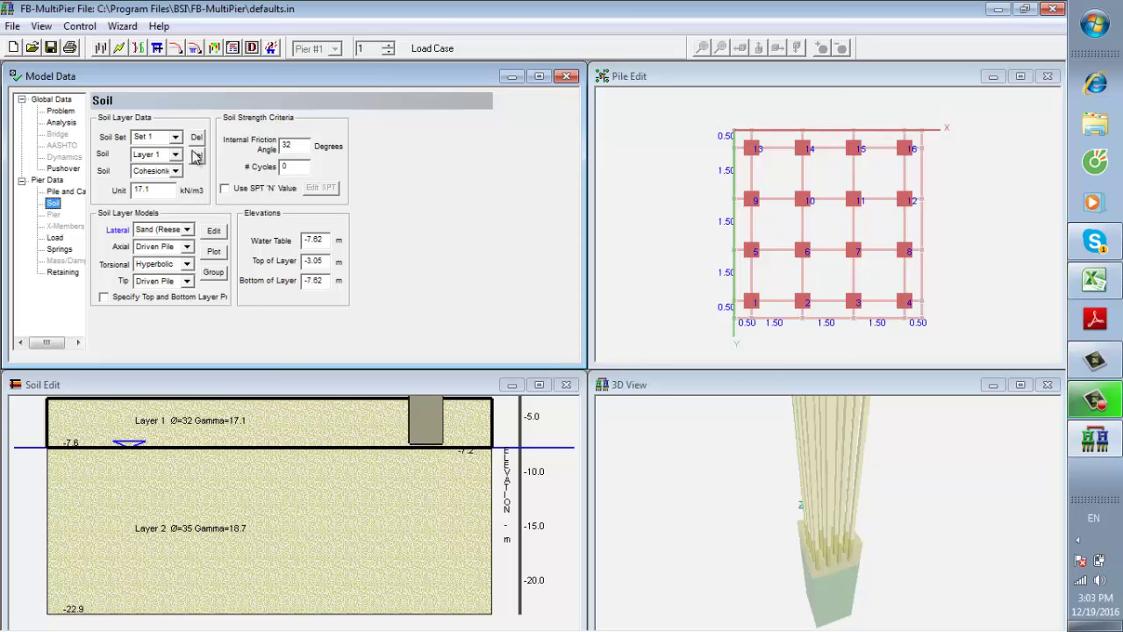
pyautogui.click(176, 172)
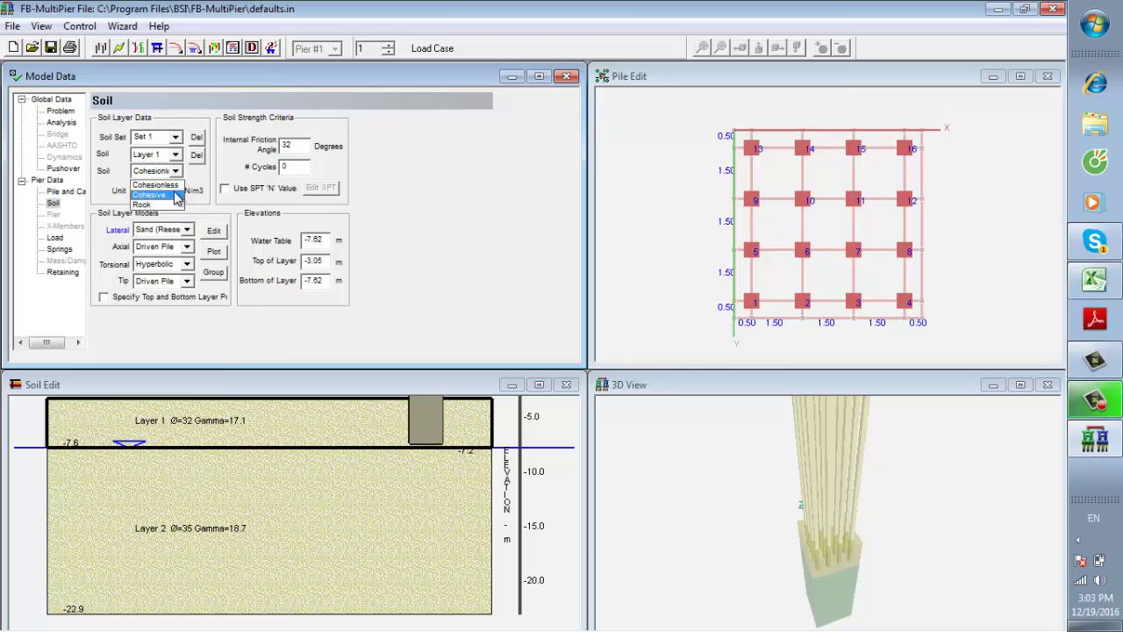
pyautogui.click(177, 197)
pyautogui.click(162, 189)
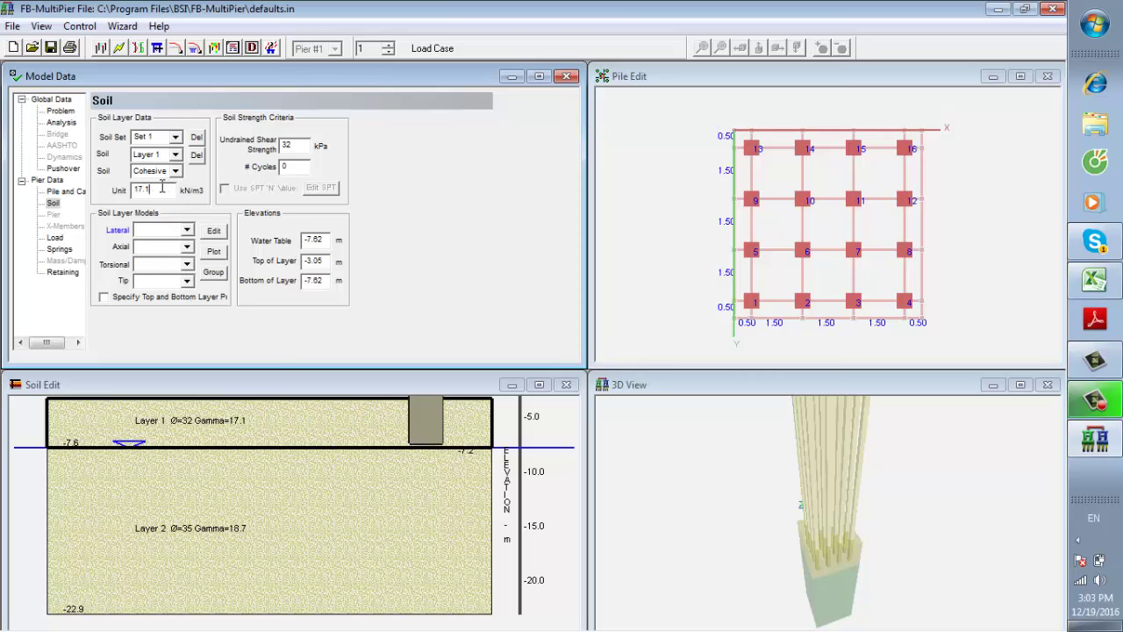
pyautogui.moveTo(161, 190); pyautogui.dragTo(130, 195)
pyautogui.write('7.66')
# - Set the lateral soil model of Layer 1 to Clay (Stiff > Water)
pyautogui.click(158, 230)
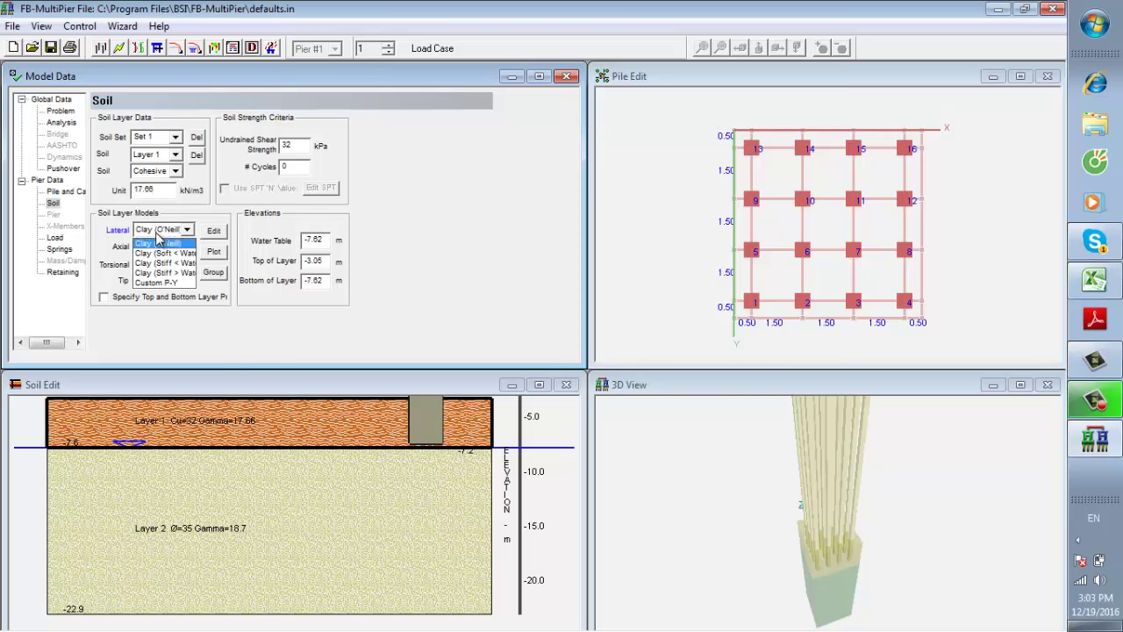
pyautogui.click(160, 242)
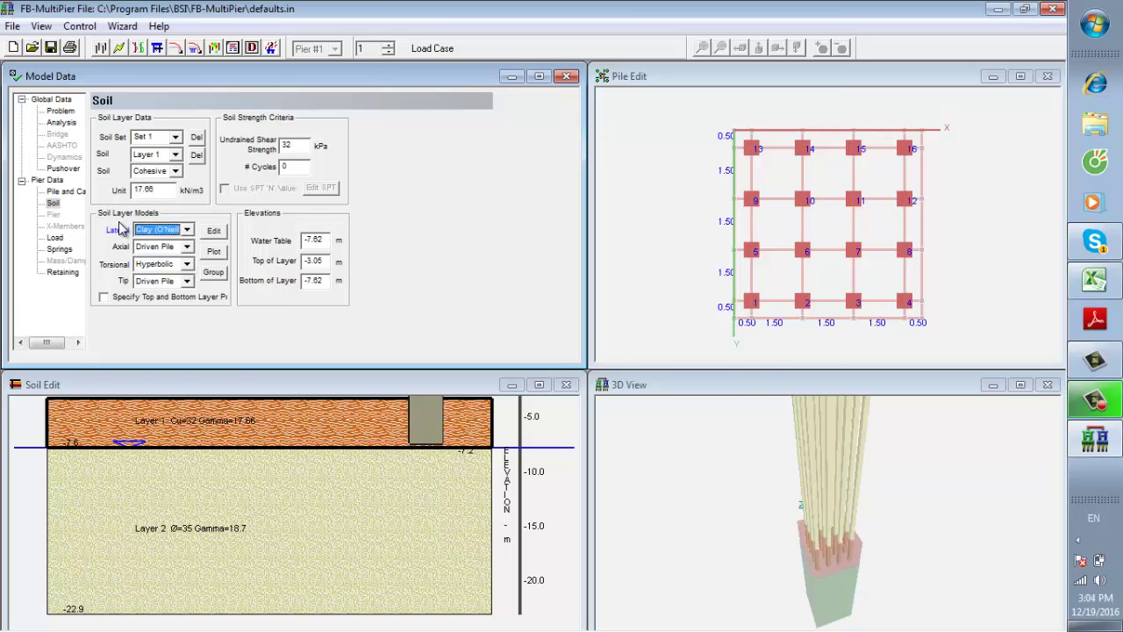
pyautogui.click(187, 231)
pyautogui.click(187, 231)
pyautogui.click(187, 231)
pyautogui.click(187, 231)
pyautogui.click(187, 231)
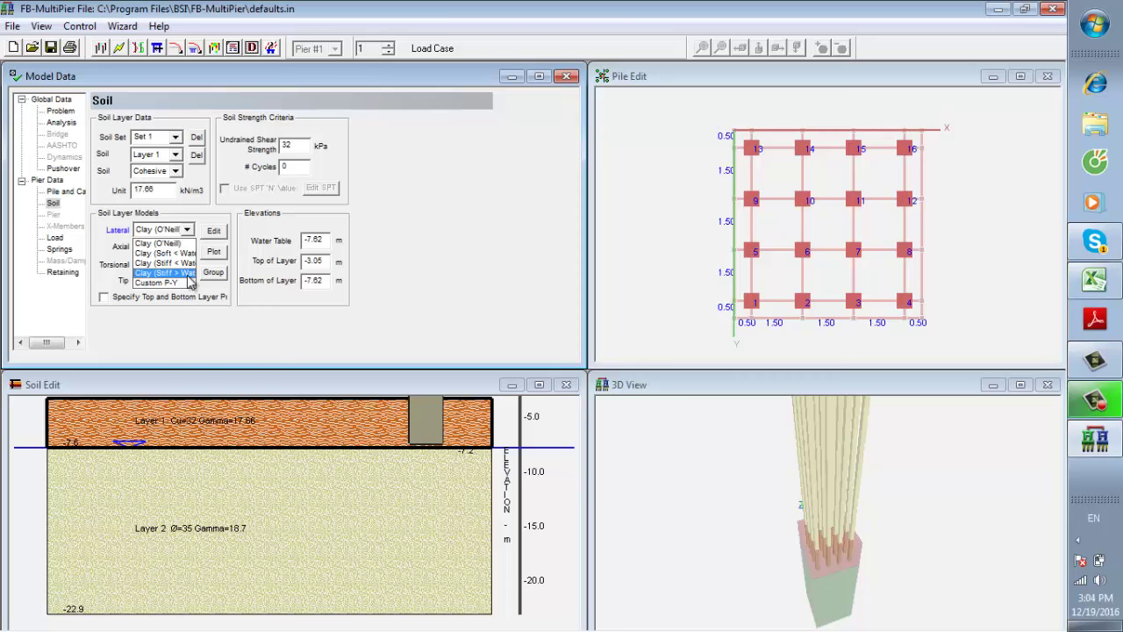
pyautogui.click(165, 272)
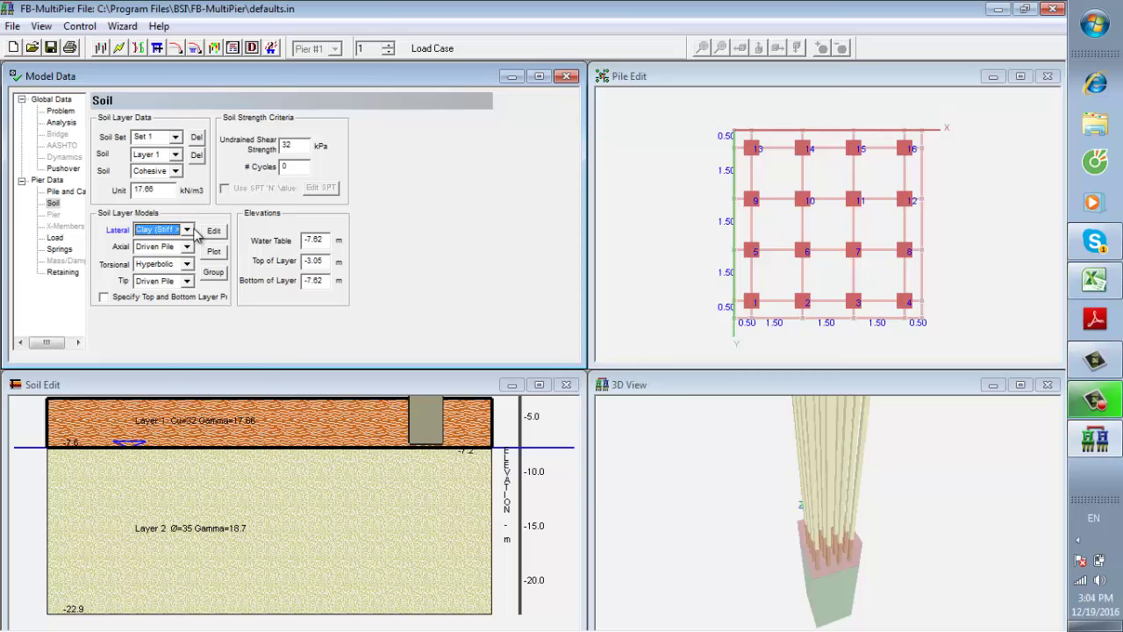
pyautogui.click(187, 231)
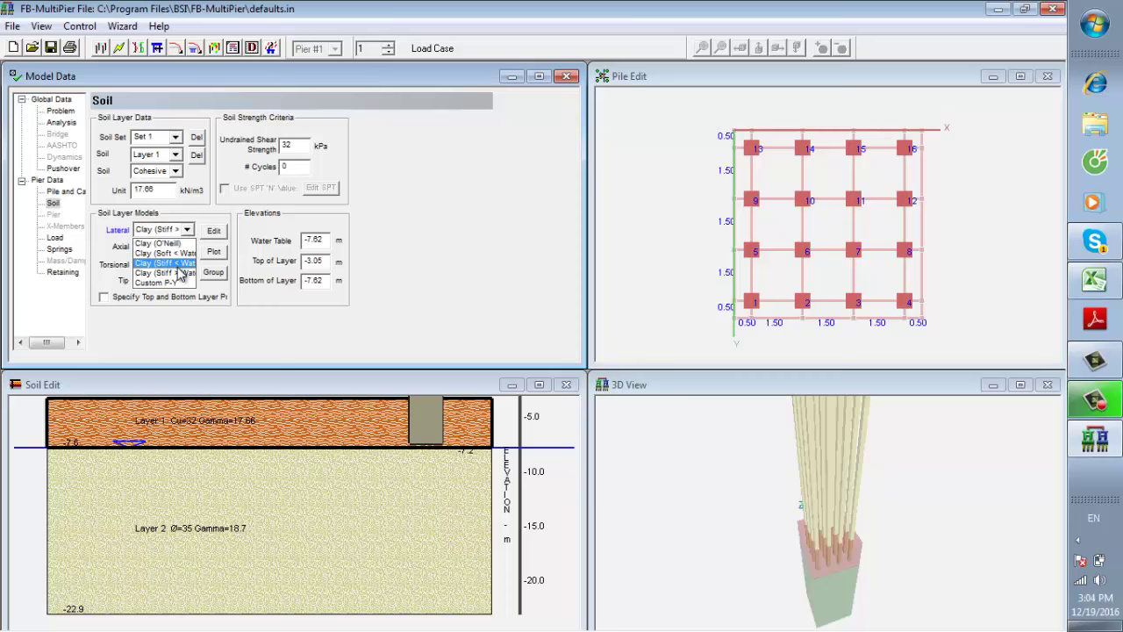
pyautogui.click(180, 279)
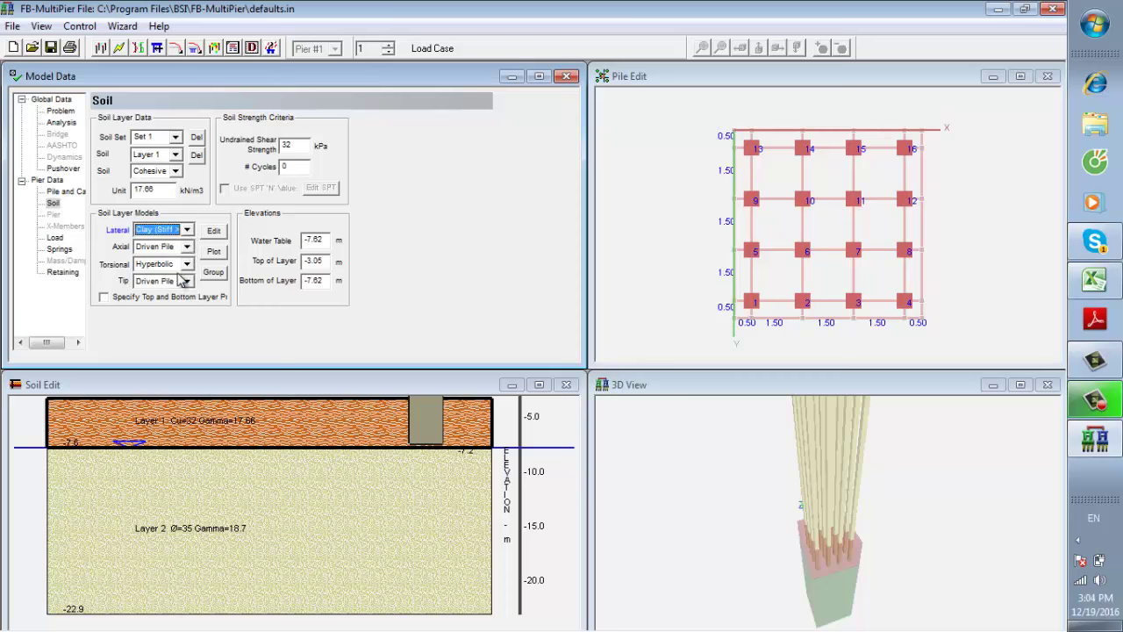
pyautogui.click(215, 232)
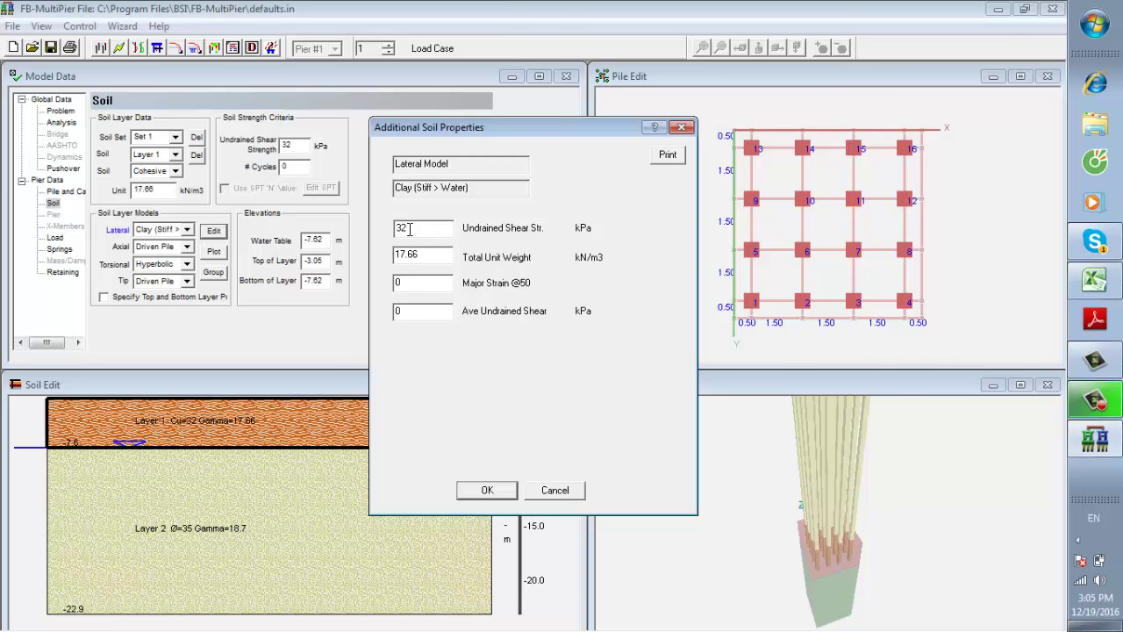
pyautogui.moveTo(401, 228); pyautogui.dragTo(412, 232)
pyautogui.click(421, 229)
pyautogui.press('BackSpace')
pyautogui.press('BackSpace')
pyautogui.write('20')
pyautogui.doubleClick(397, 282)
pyautogui.write('0.02')
pyautogui.click(411, 311)
pyautogui.press('BackSpace')
pyautogui.write('20')
pyautogui.click(490, 493)
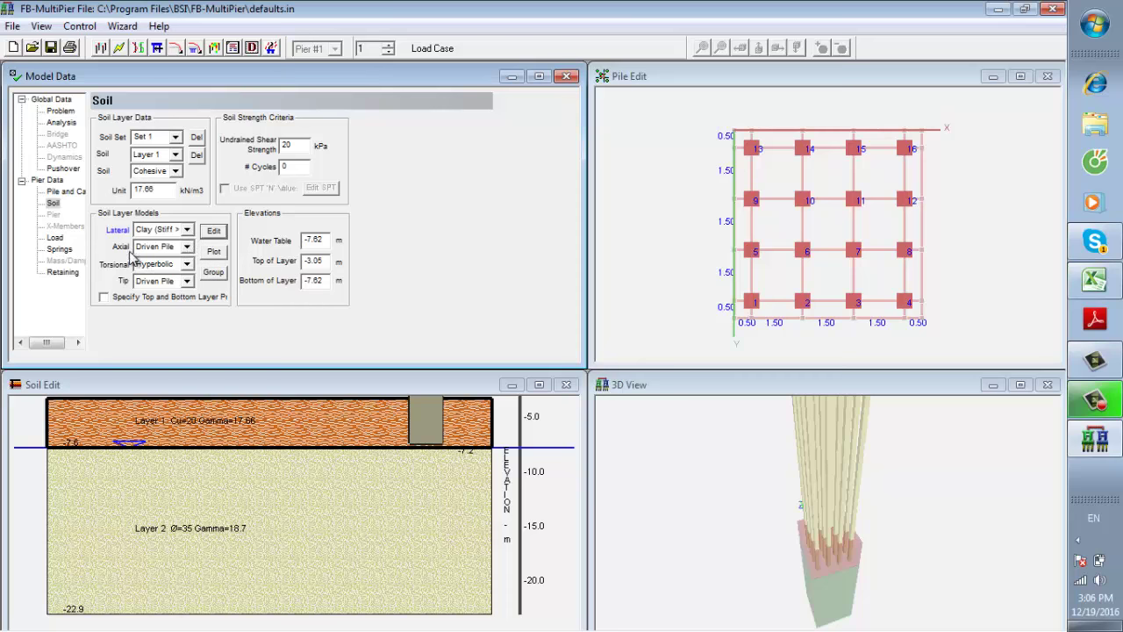
# - Open the axial soil model choices for Layer 1
pyautogui.click(190, 250)
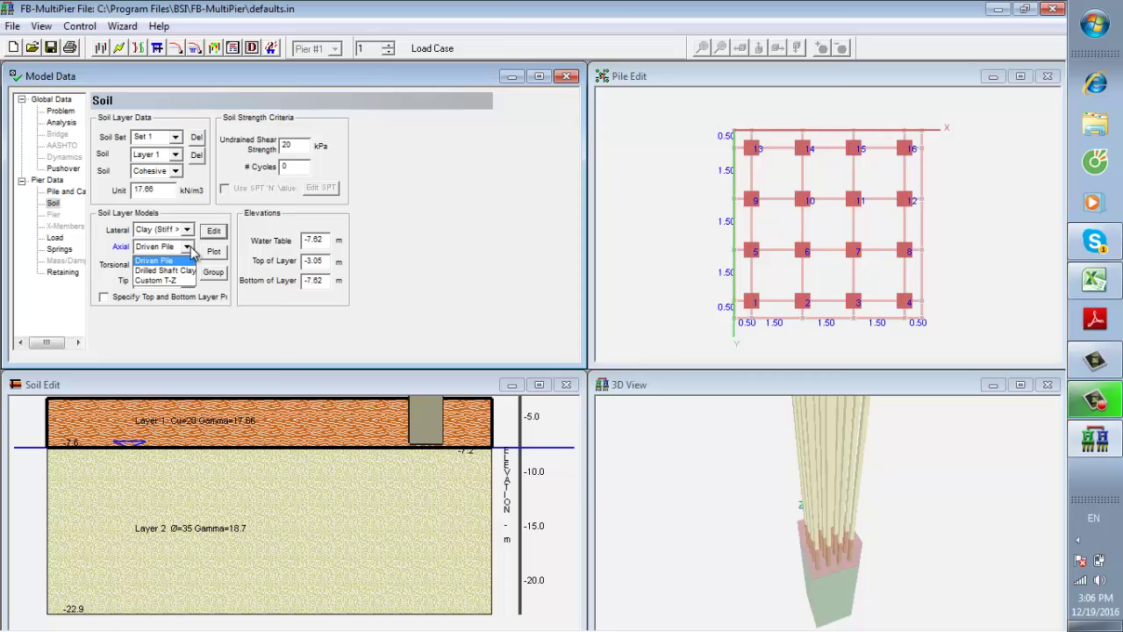